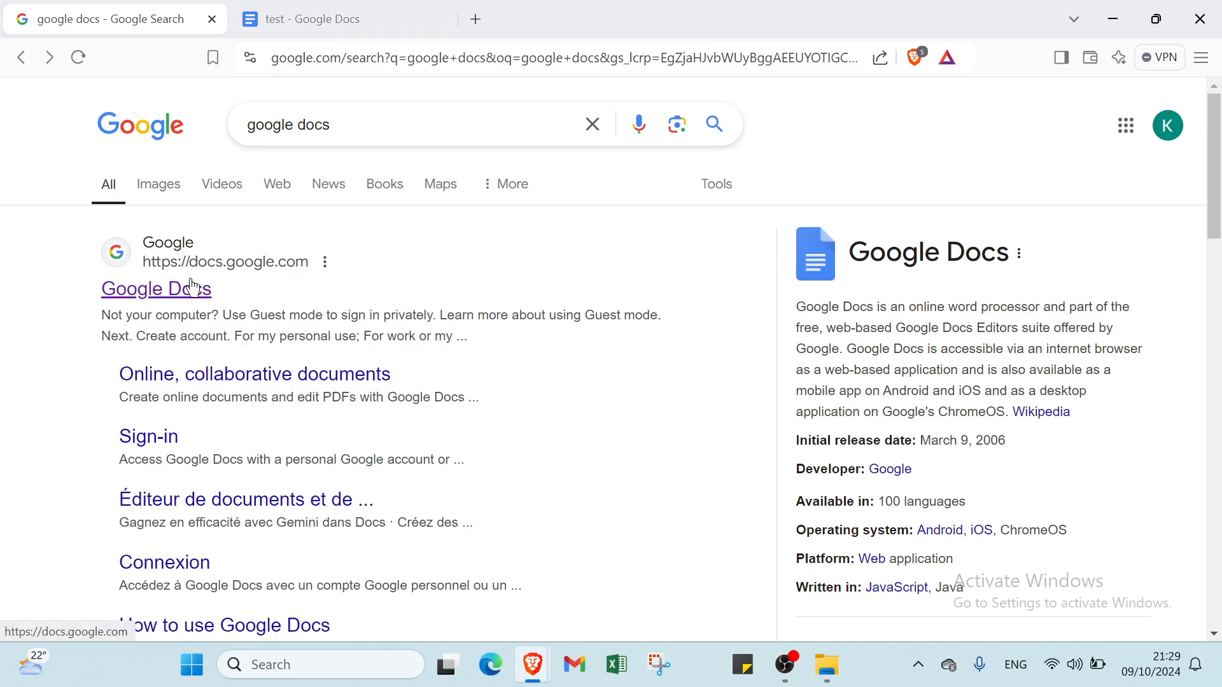
Return to the Docs home list and move the "test" document to the trash
{"action": "left_click", "coordinate": [349, 26]}
{"action": "left_click", "coordinate": [14, 57]}
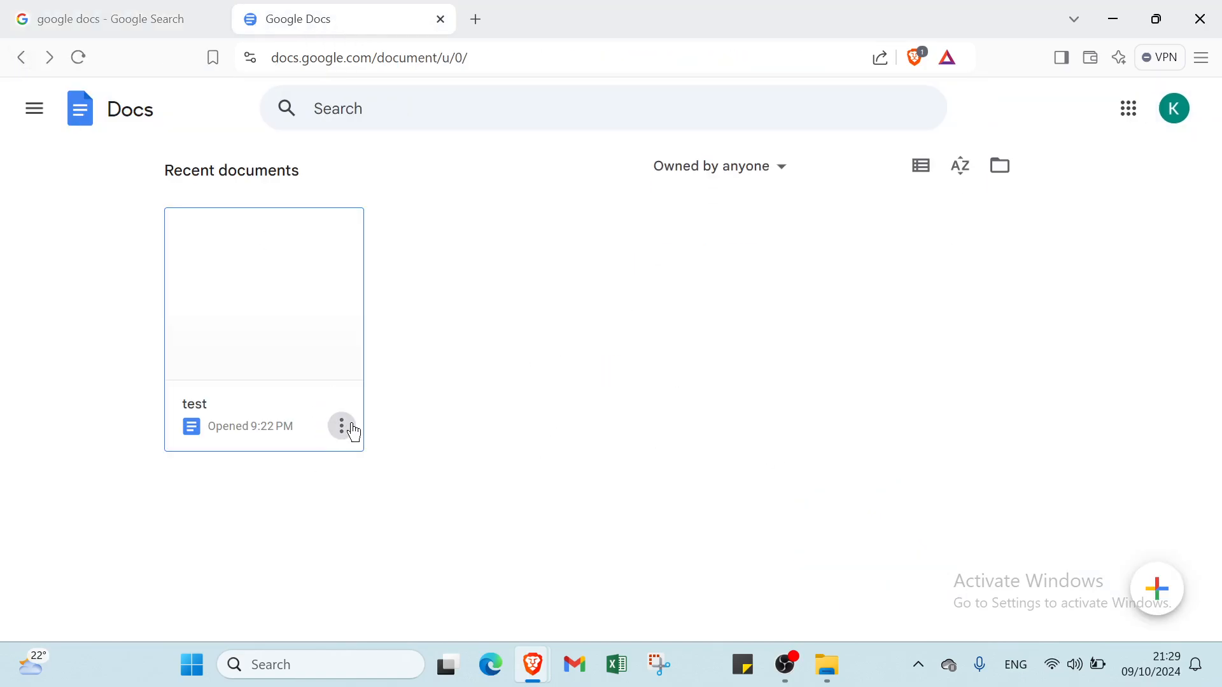
{"action": "left_click", "coordinate": [344, 427]}
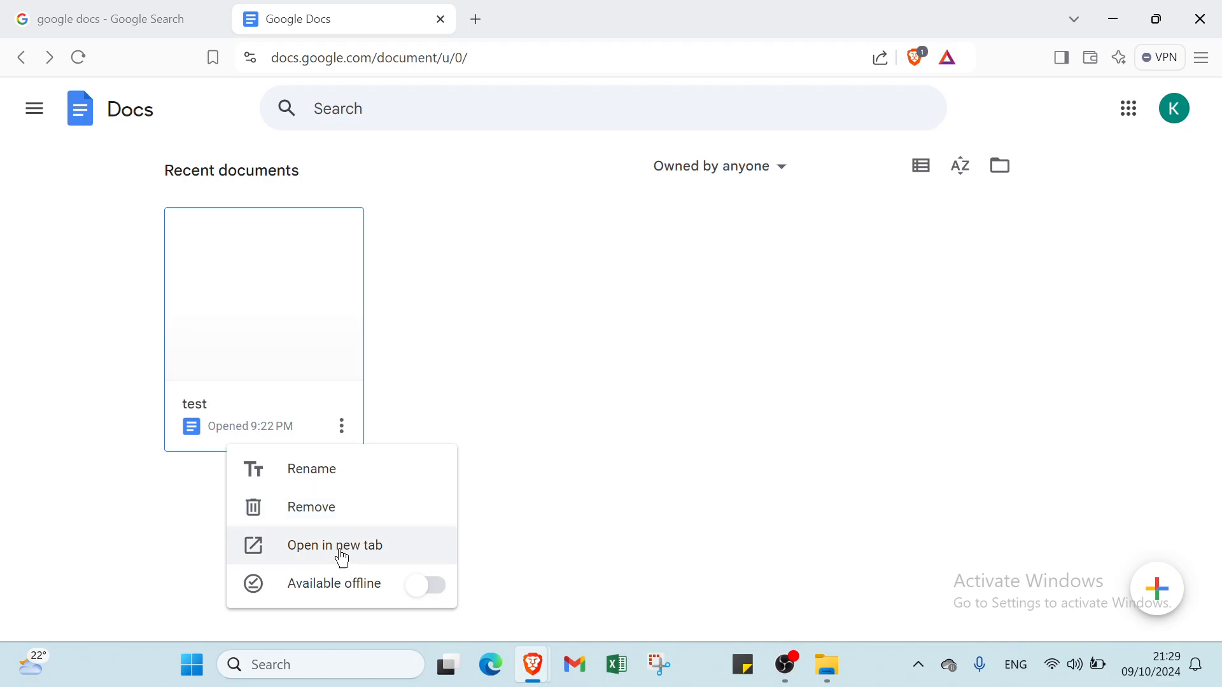
{"action": "left_click", "coordinate": [336, 519]}
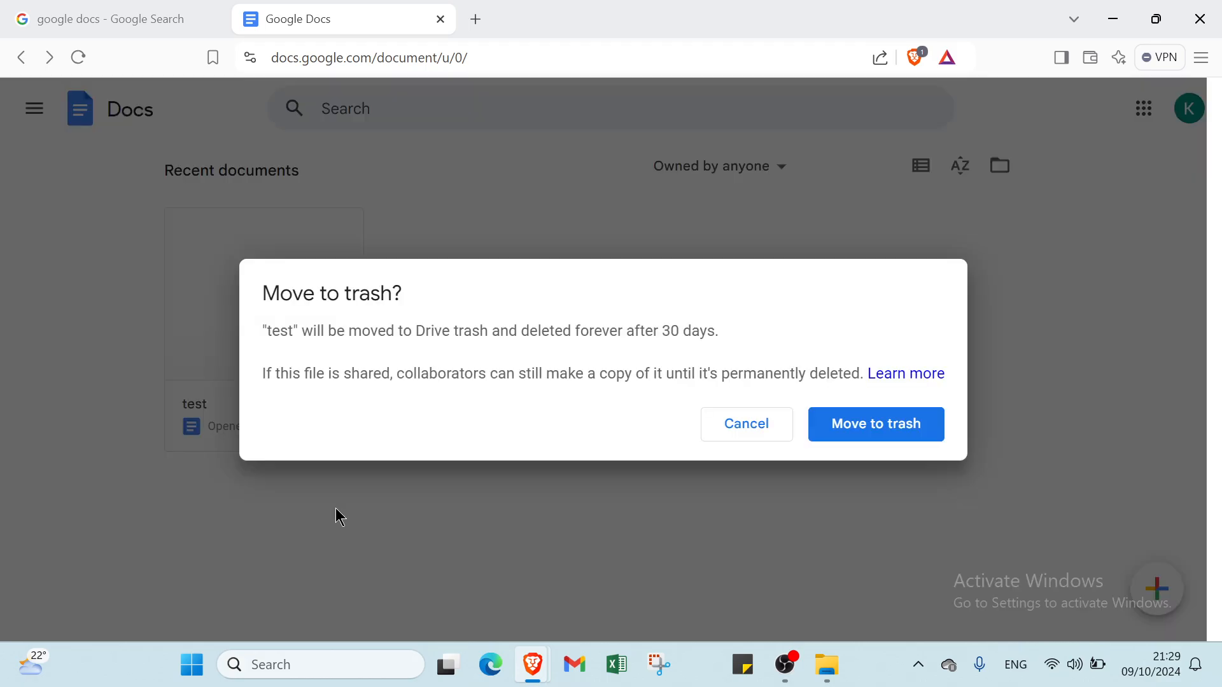
{"action": "left_click", "coordinate": [875, 434]}
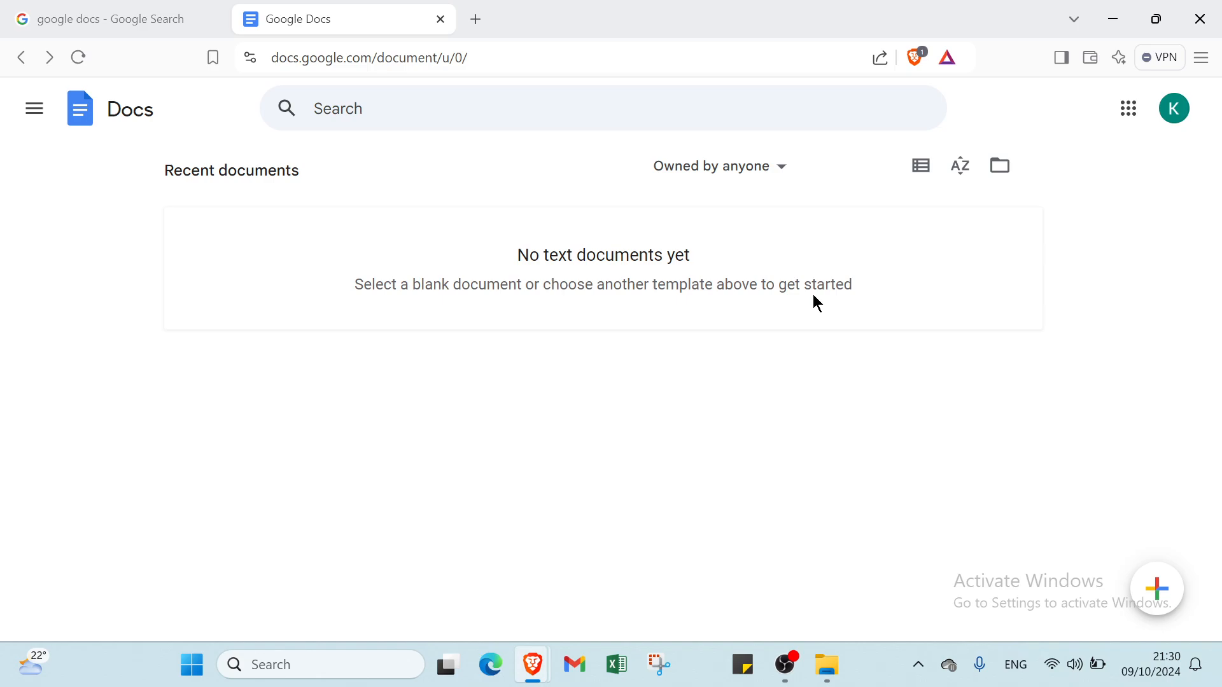
Create a new blank document and name it "test"
{"action": "left_click", "coordinate": [1159, 587]}
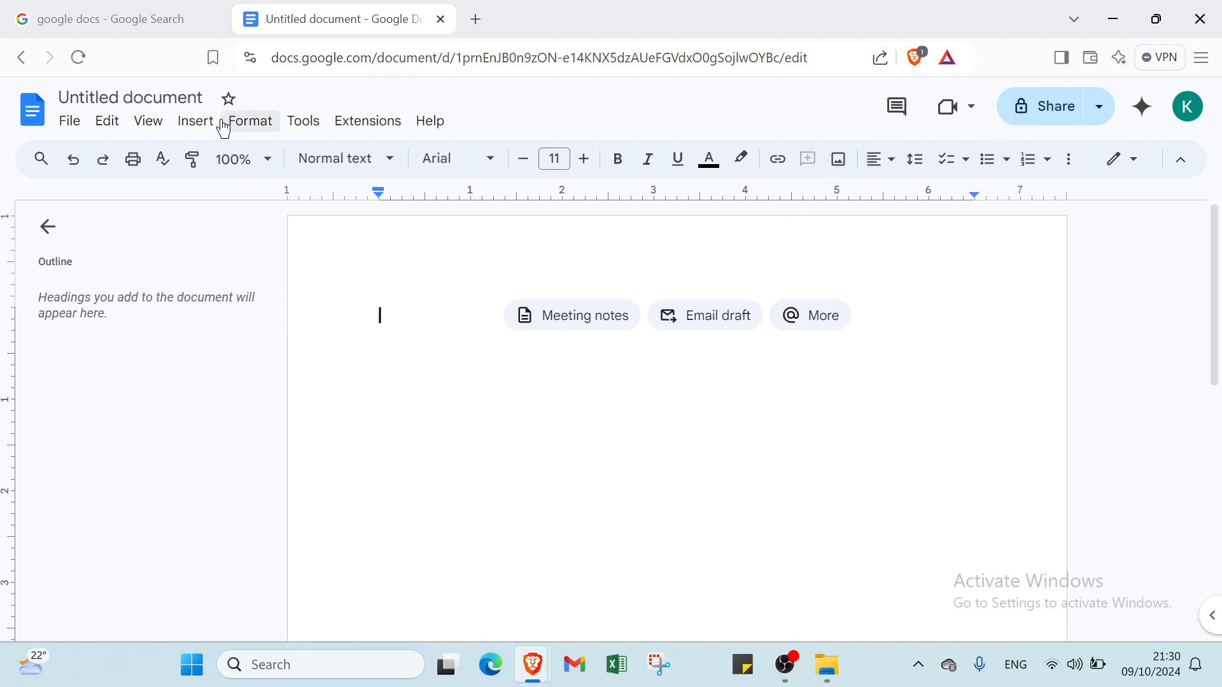
{"action": "left_click", "coordinate": [185, 93]}
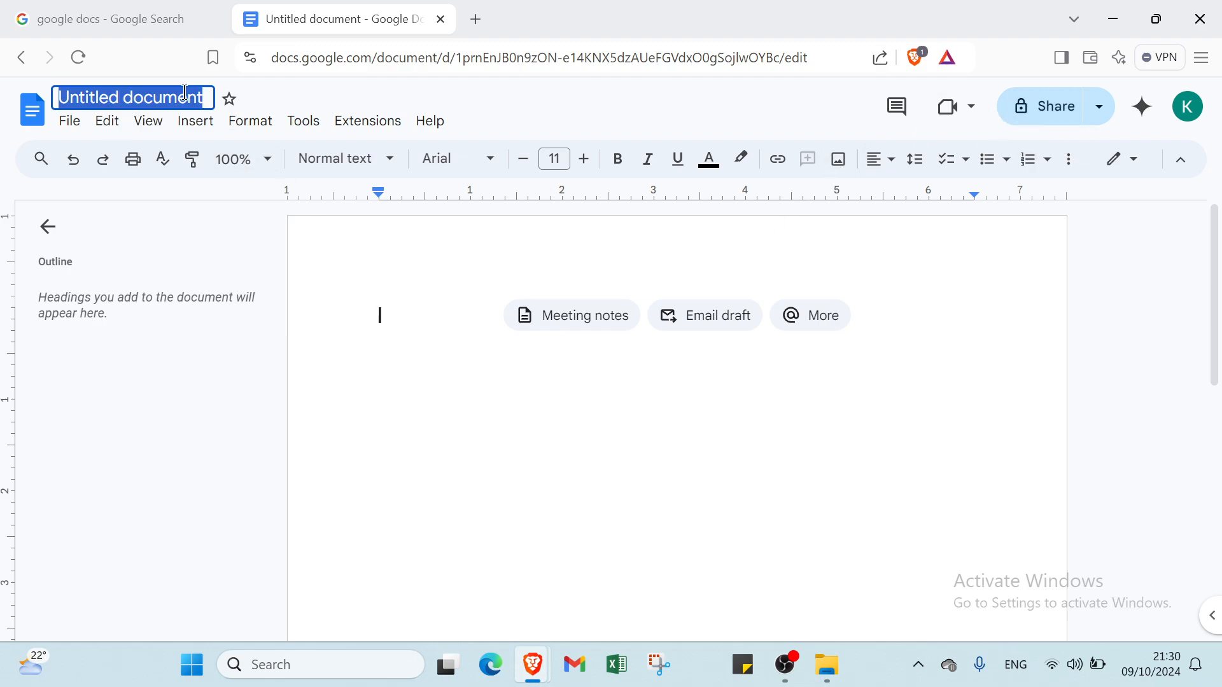
{"action": "type", "text": "test"}
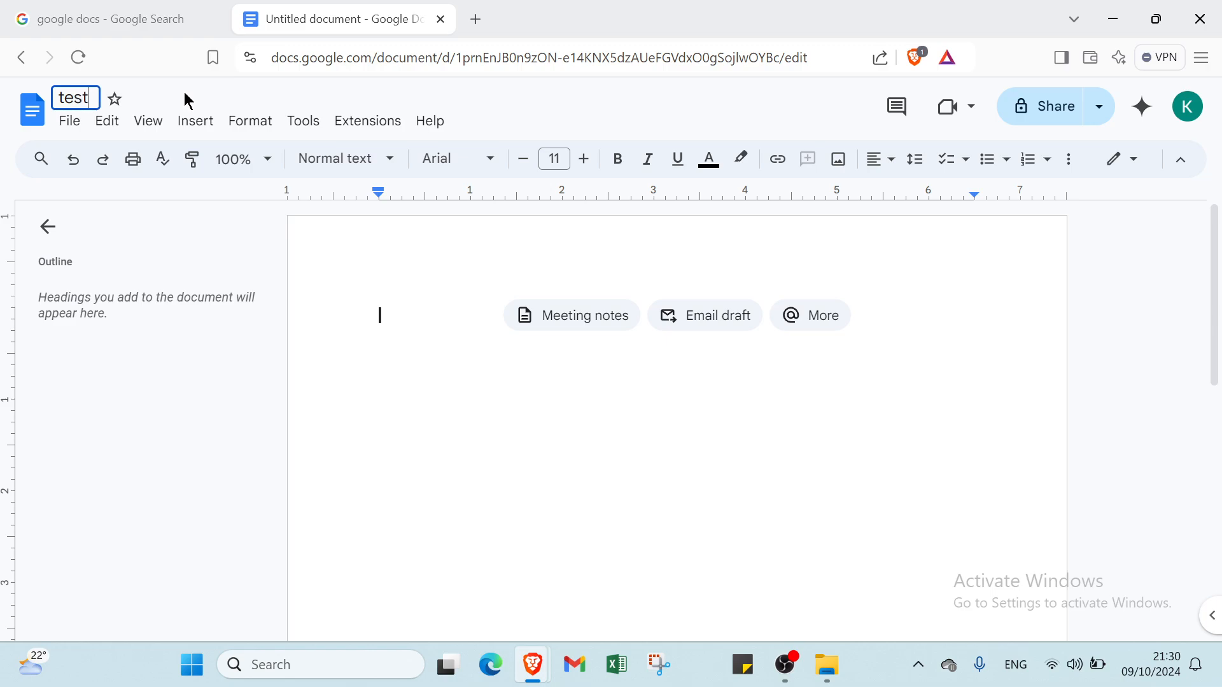
{"action": "key", "text": "Return"}
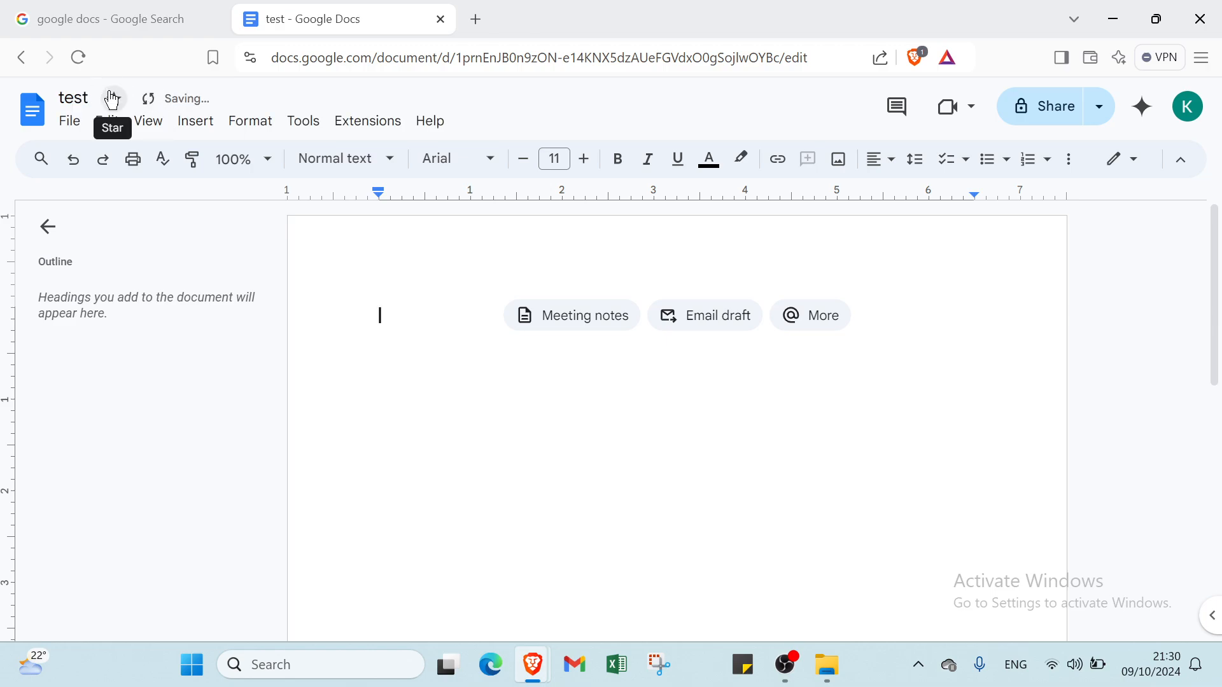
Try to turn on offline access for the document, then cancel the extension installation
{"action": "left_click", "coordinate": [150, 105]}
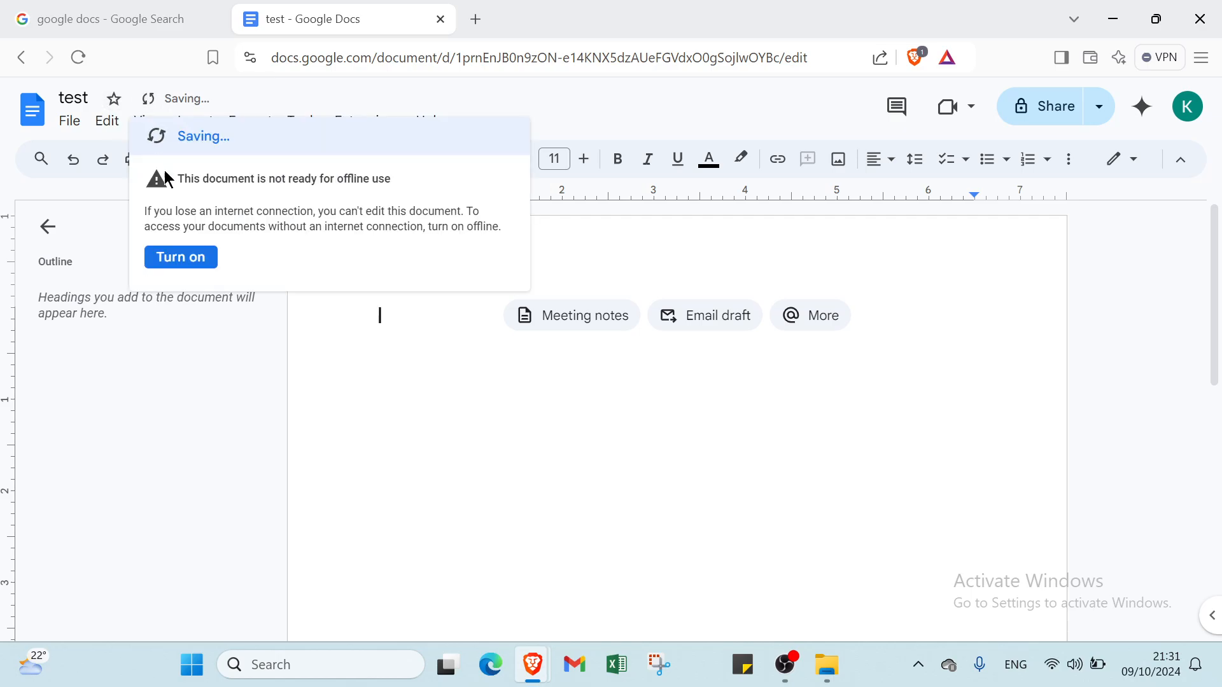
{"action": "left_click", "coordinate": [200, 260]}
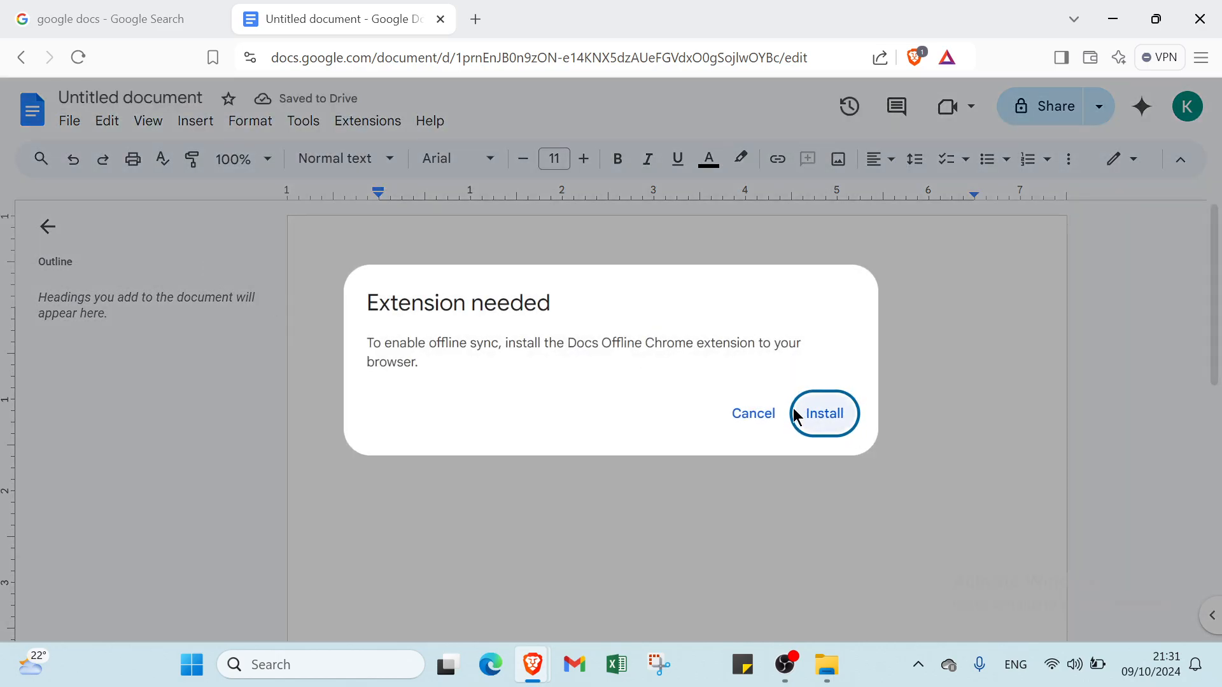
{"action": "left_click", "coordinate": [752, 413]}
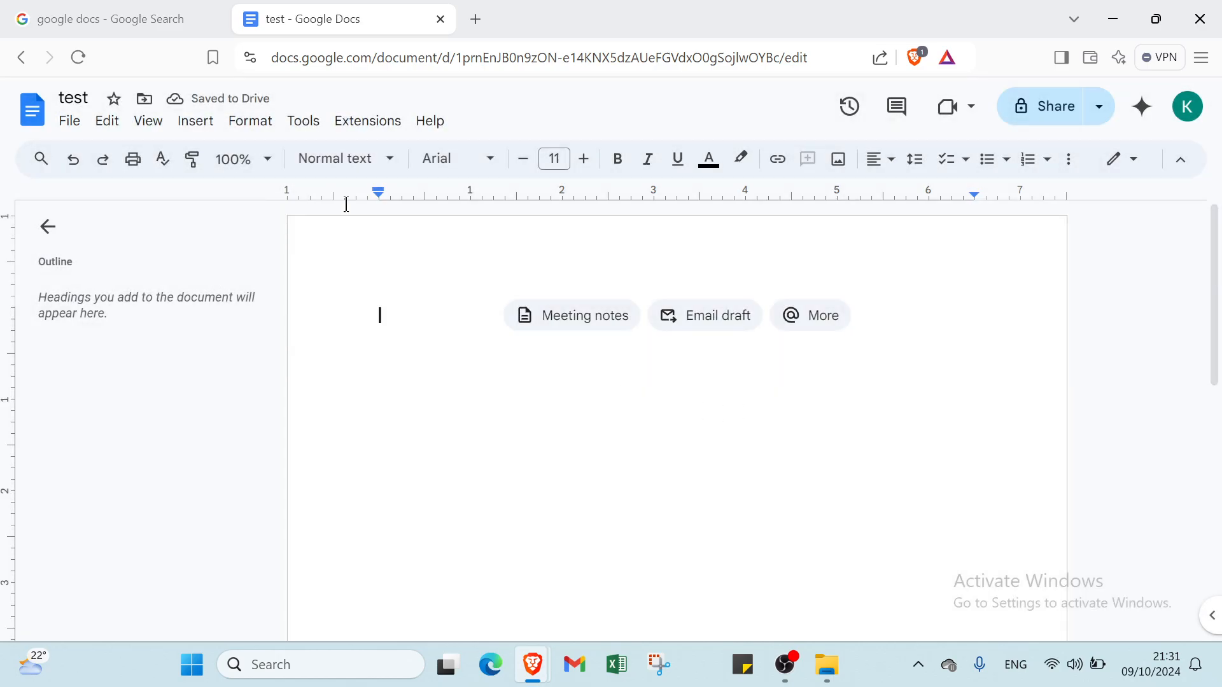
Look through the suggested, starred and all available locations for moving the document, then cancel the move
{"action": "left_click", "coordinate": [144, 100]}
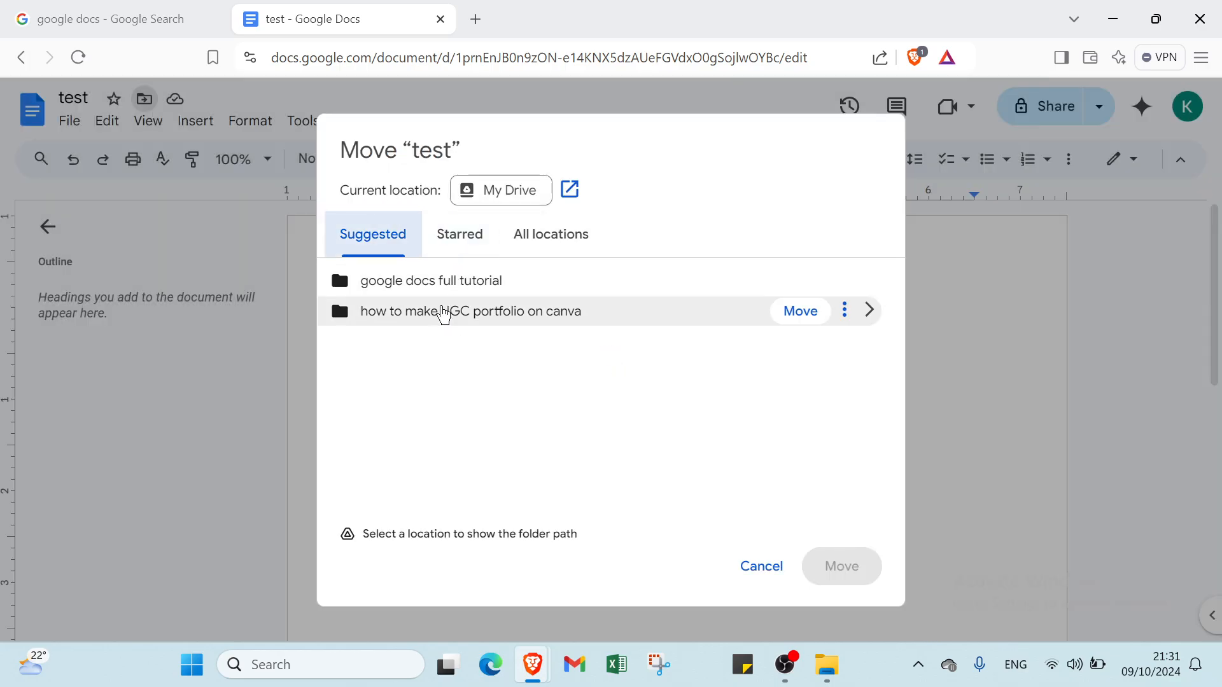
{"action": "left_click", "coordinate": [468, 239]}
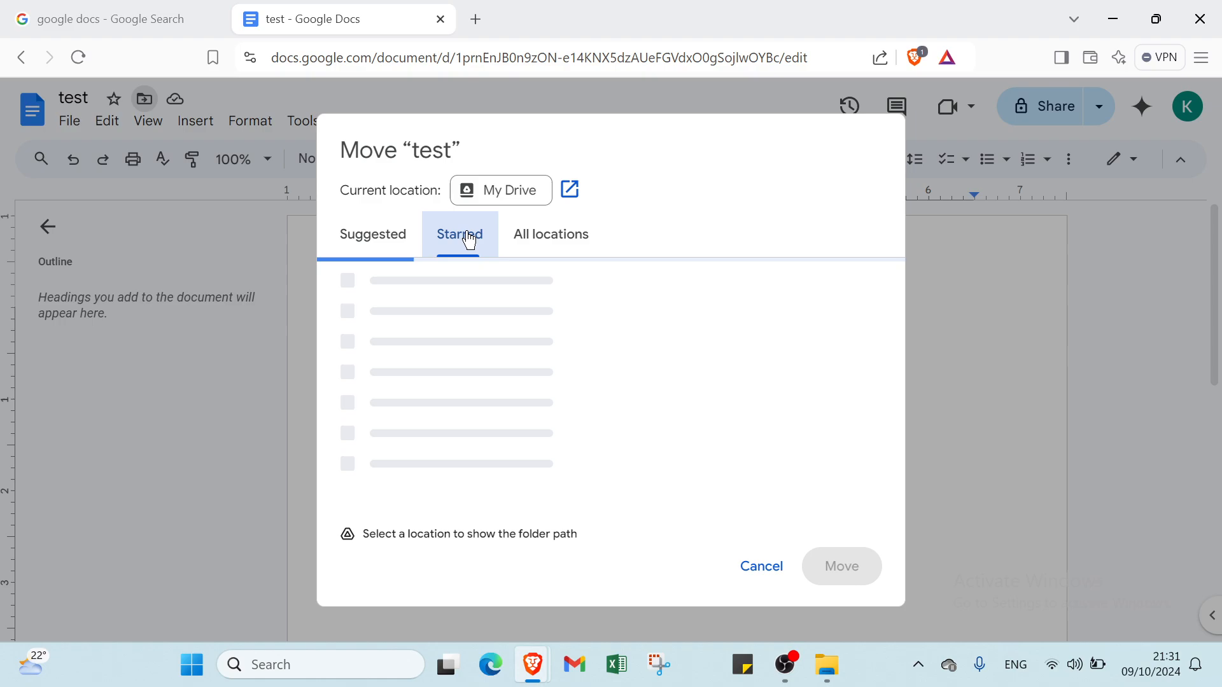
{"action": "left_click", "coordinate": [553, 246]}
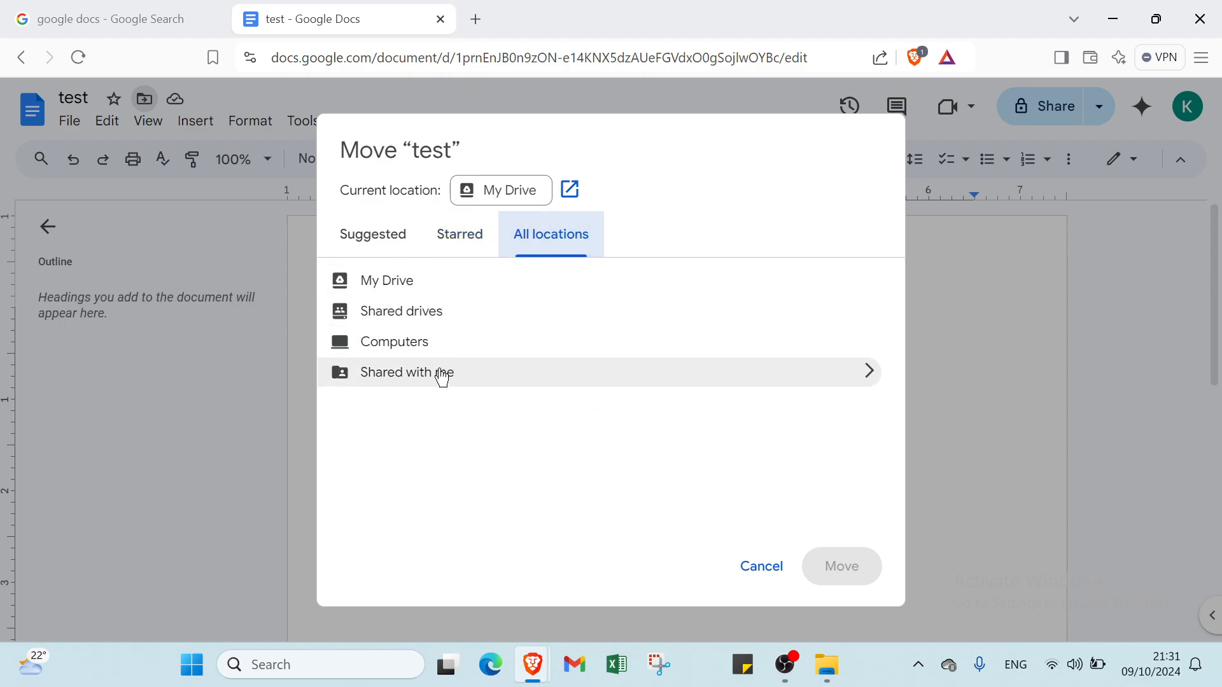
{"action": "left_click", "coordinate": [751, 575]}
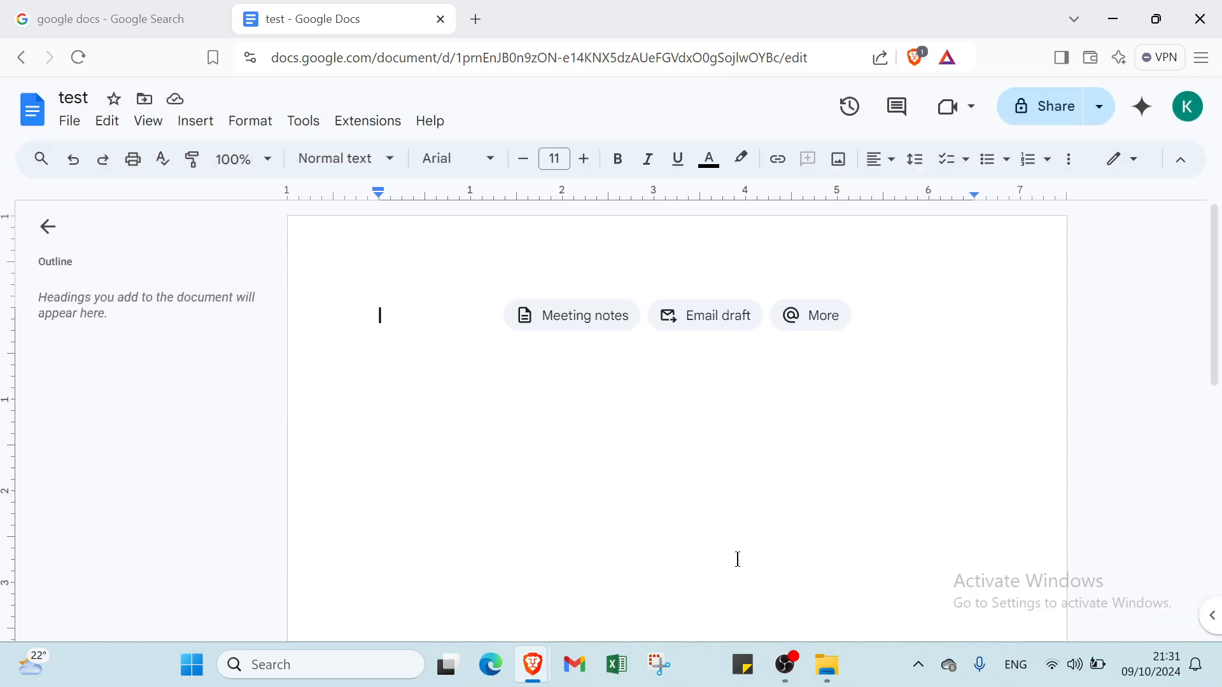
Examine the document's file commands, including the sharing, email and download options, and the editing commands
{"action": "left_click", "coordinate": [78, 132]}
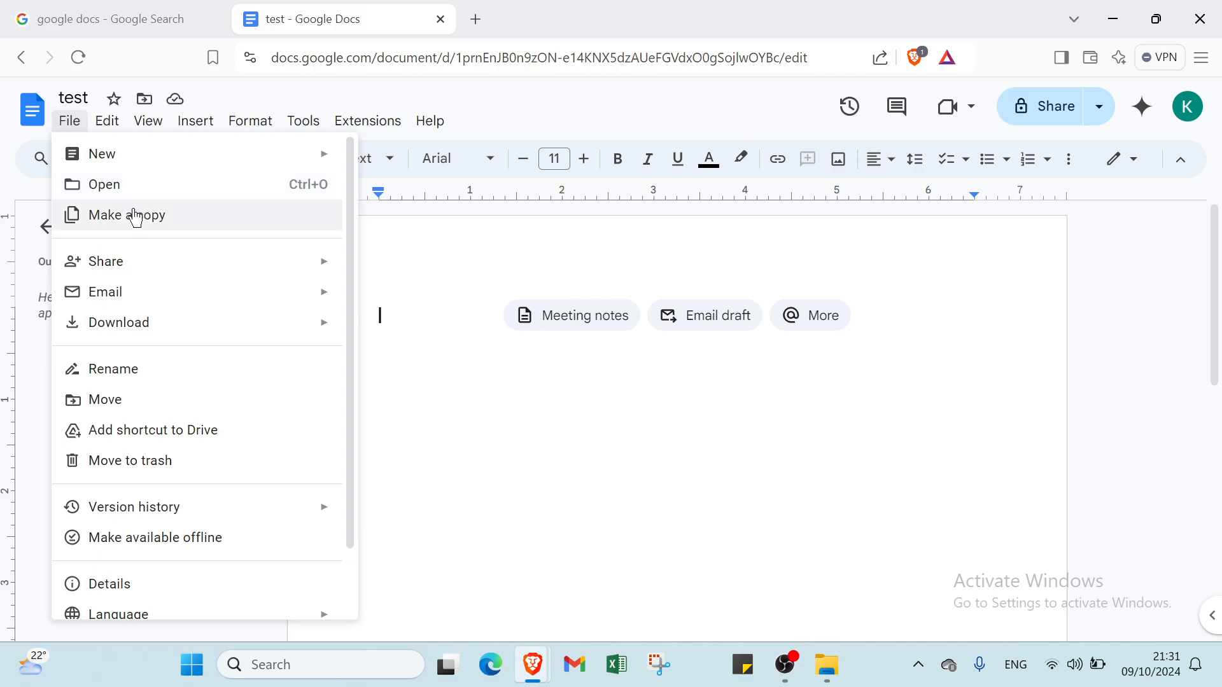
{"action": "mouse_move", "coordinate": [179, 266]}
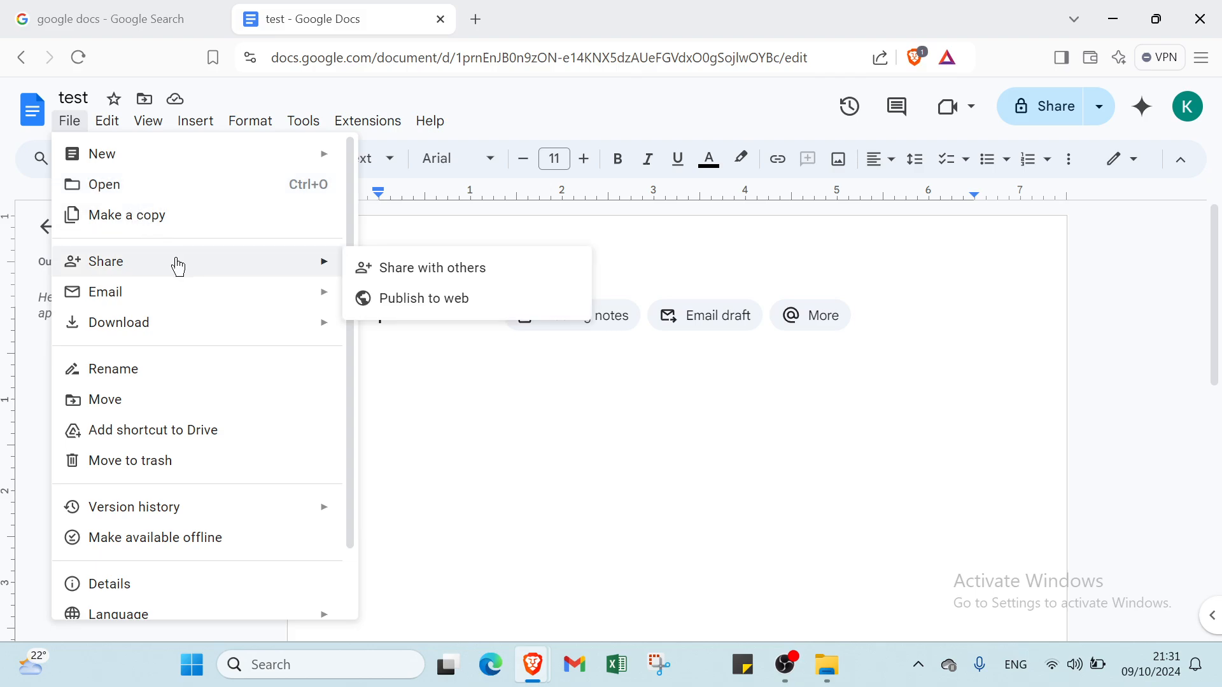
{"action": "mouse_move", "coordinate": [173, 290]}
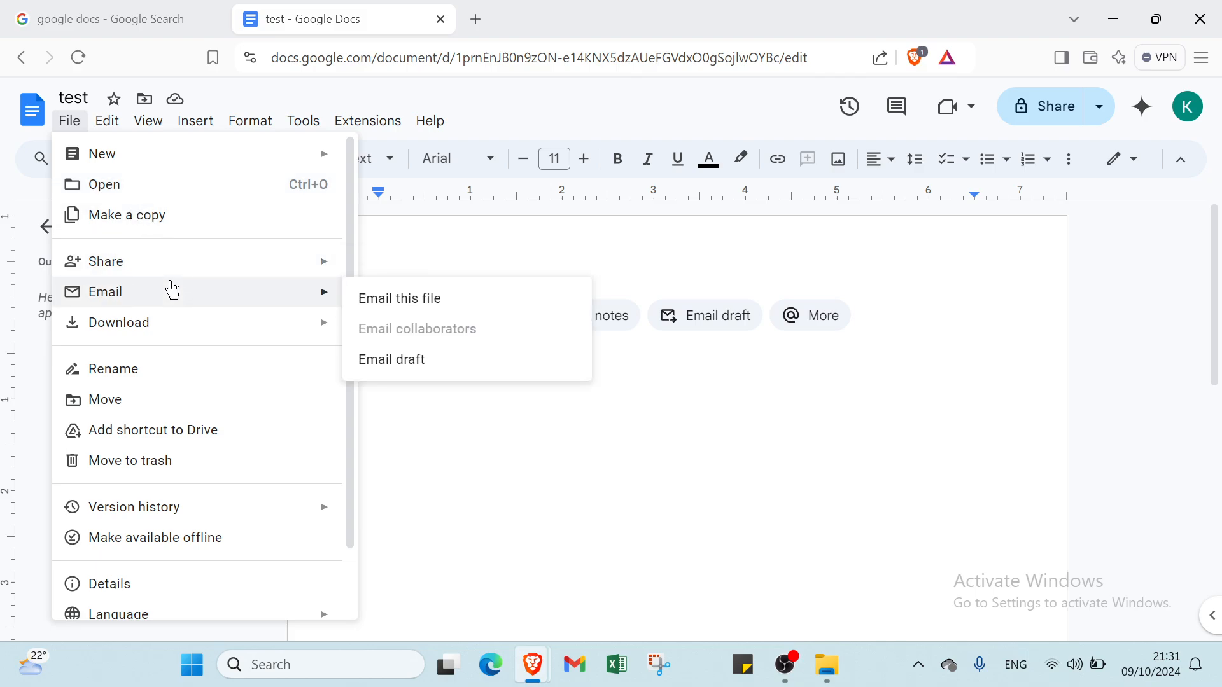
{"action": "mouse_move", "coordinate": [167, 325]}
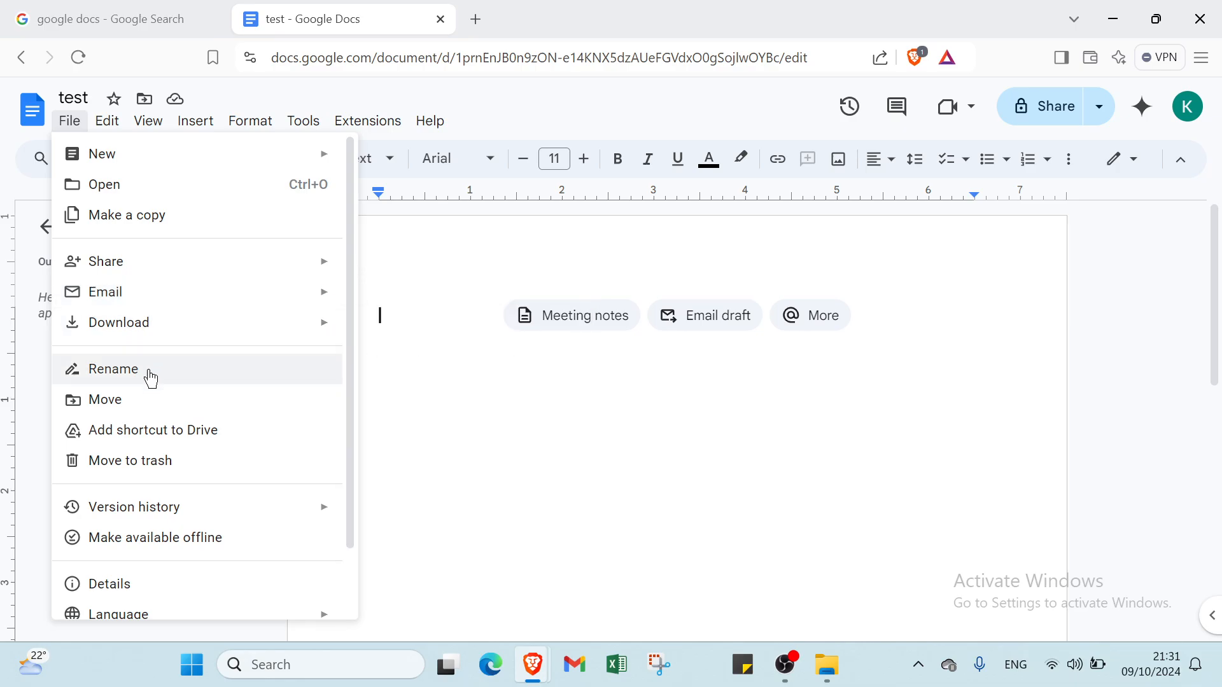
{"action": "scroll", "coordinate": [141, 410], "scroll_direction": "down", "scroll_amount": 1}
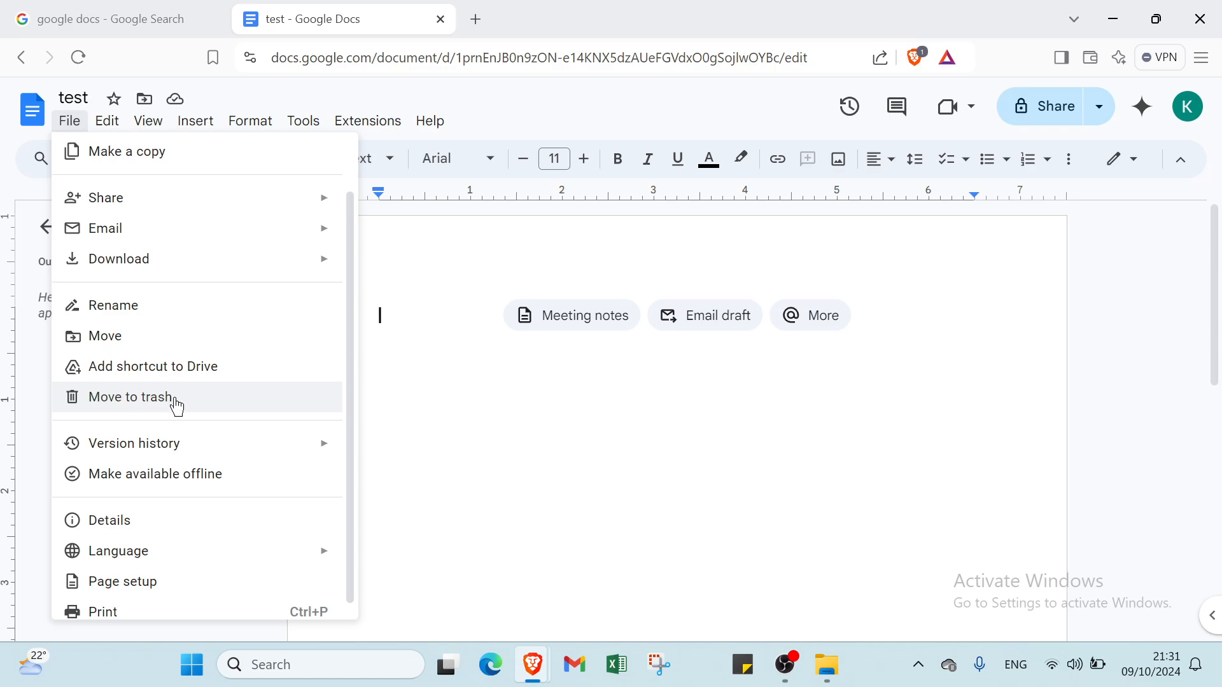
{"action": "scroll", "coordinate": [172, 474], "scroll_direction": "down", "scroll_amount": 1}
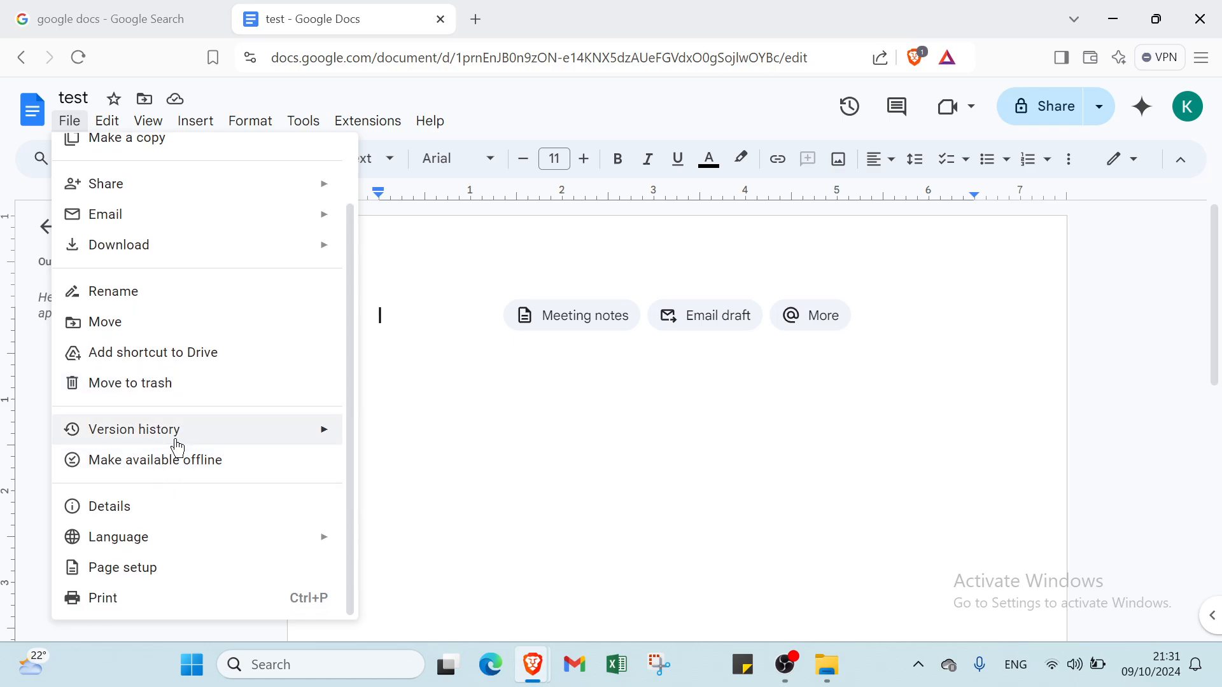
{"action": "mouse_move", "coordinate": [191, 122]}
{"action": "mouse_move", "coordinate": [108, 122]}
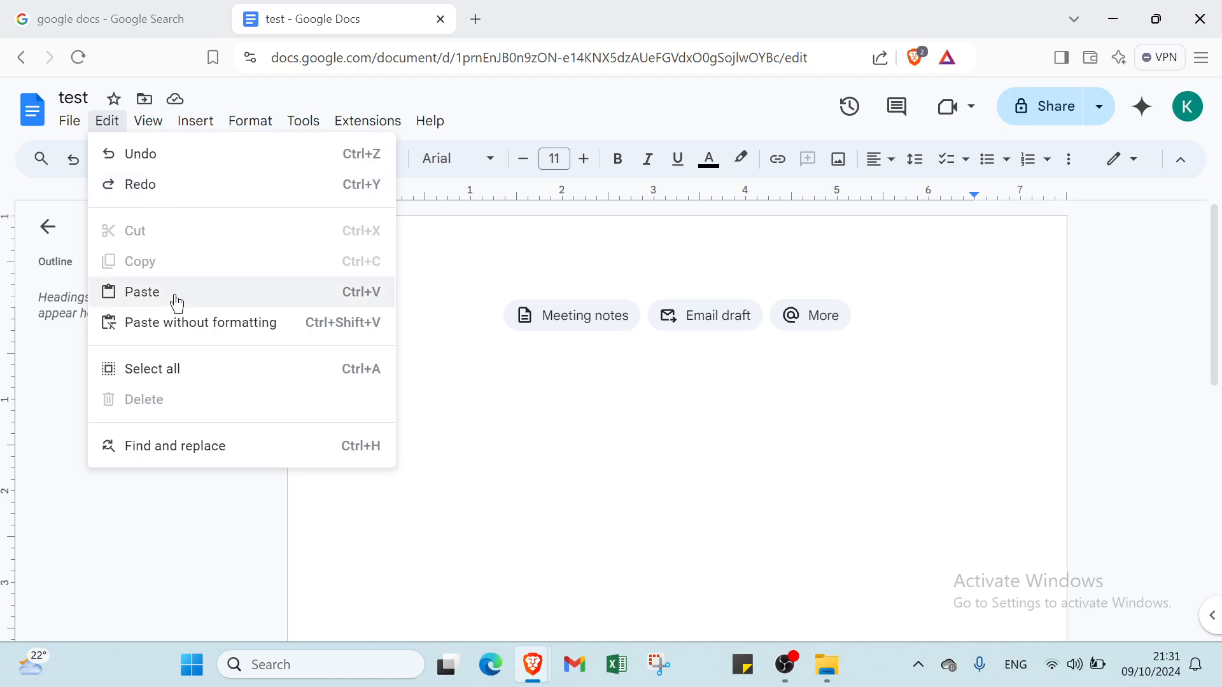
Show non-printing characters in the document
{"action": "mouse_move", "coordinate": [151, 124]}
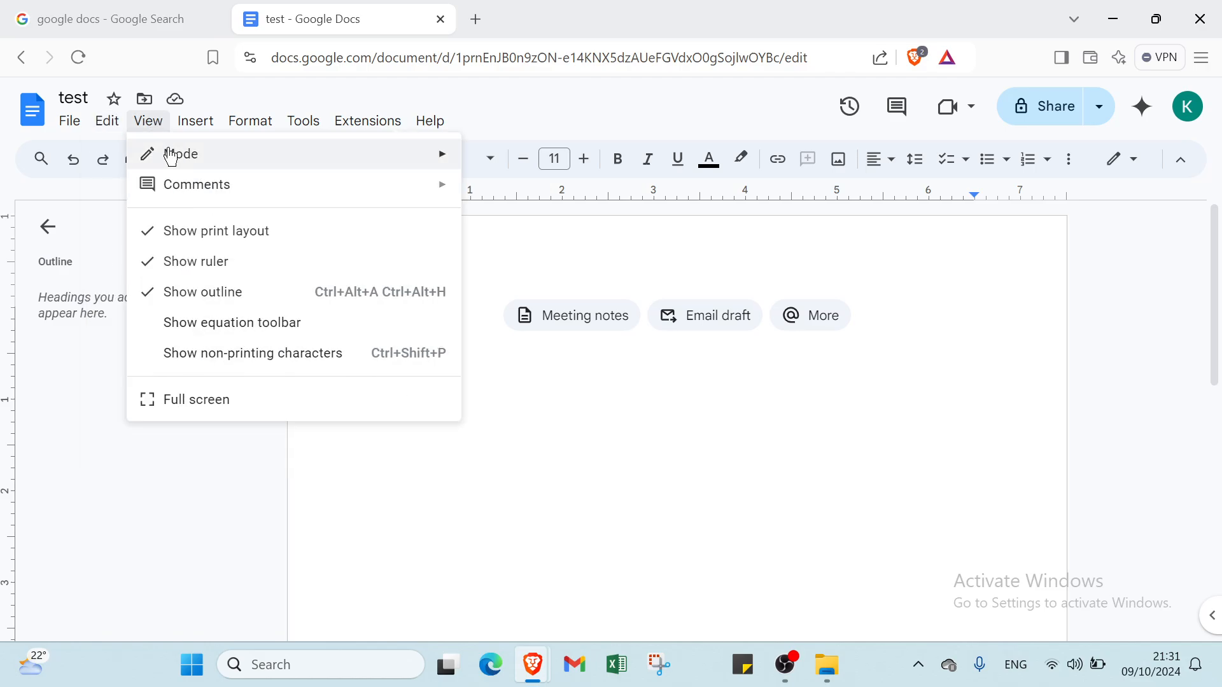
{"action": "left_click", "coordinate": [224, 357]}
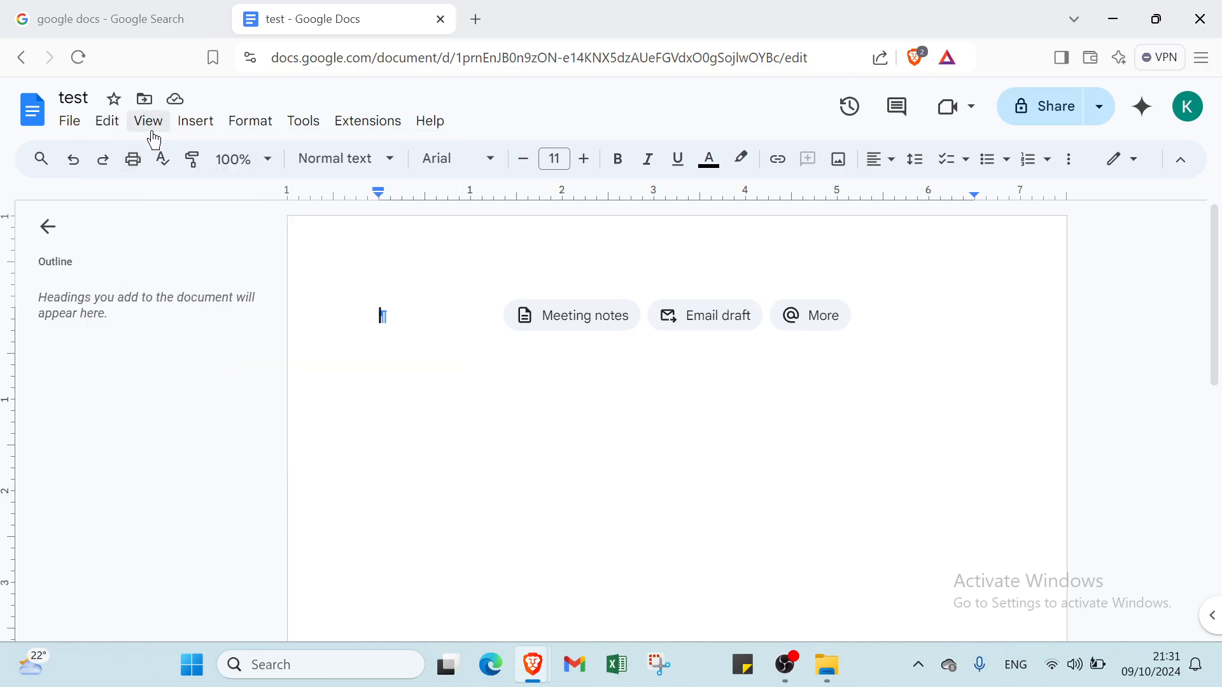
Look over the available insertion, formatting, tool and extension commands without applying any
{"action": "left_click", "coordinate": [185, 126]}
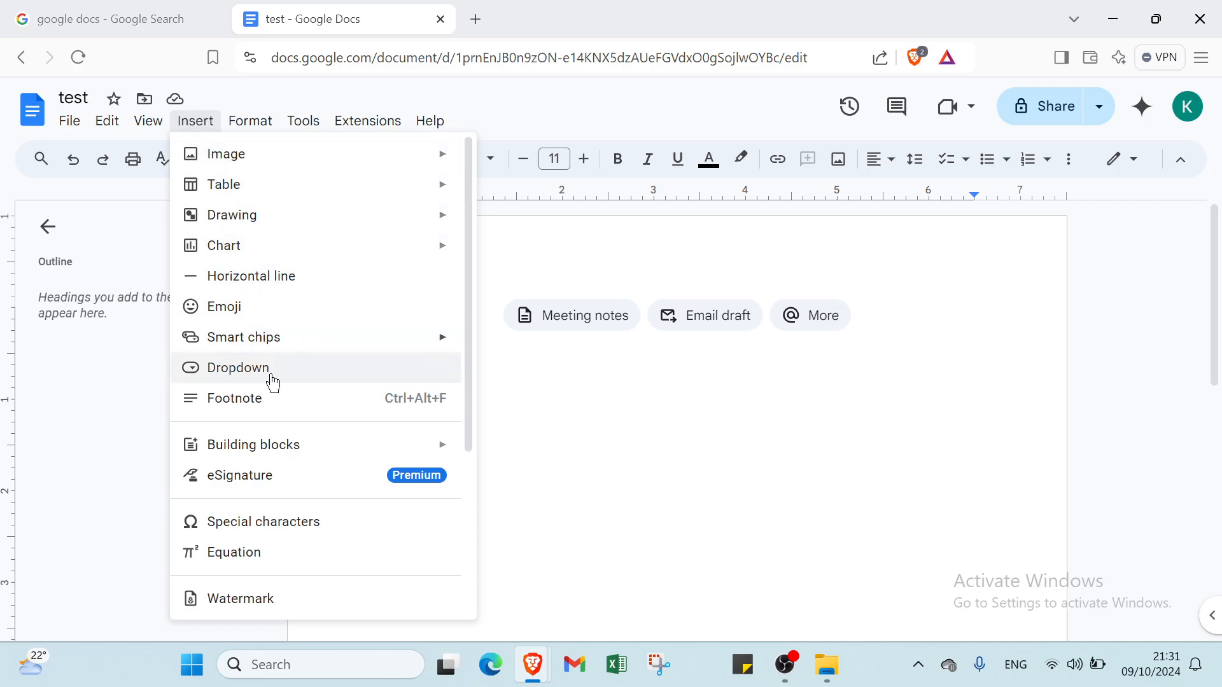
{"action": "mouse_move", "coordinate": [248, 133]}
{"action": "mouse_move", "coordinate": [294, 129]}
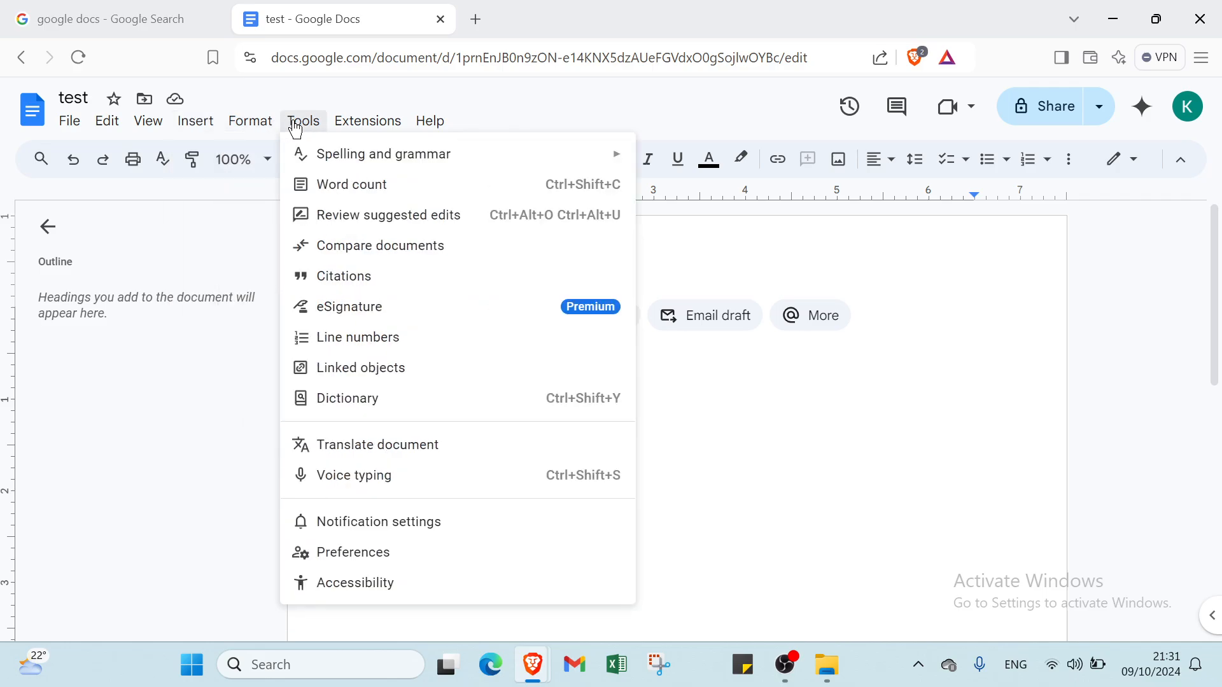
{"action": "mouse_move", "coordinate": [358, 136]}
{"action": "left_click", "coordinate": [214, 93]}
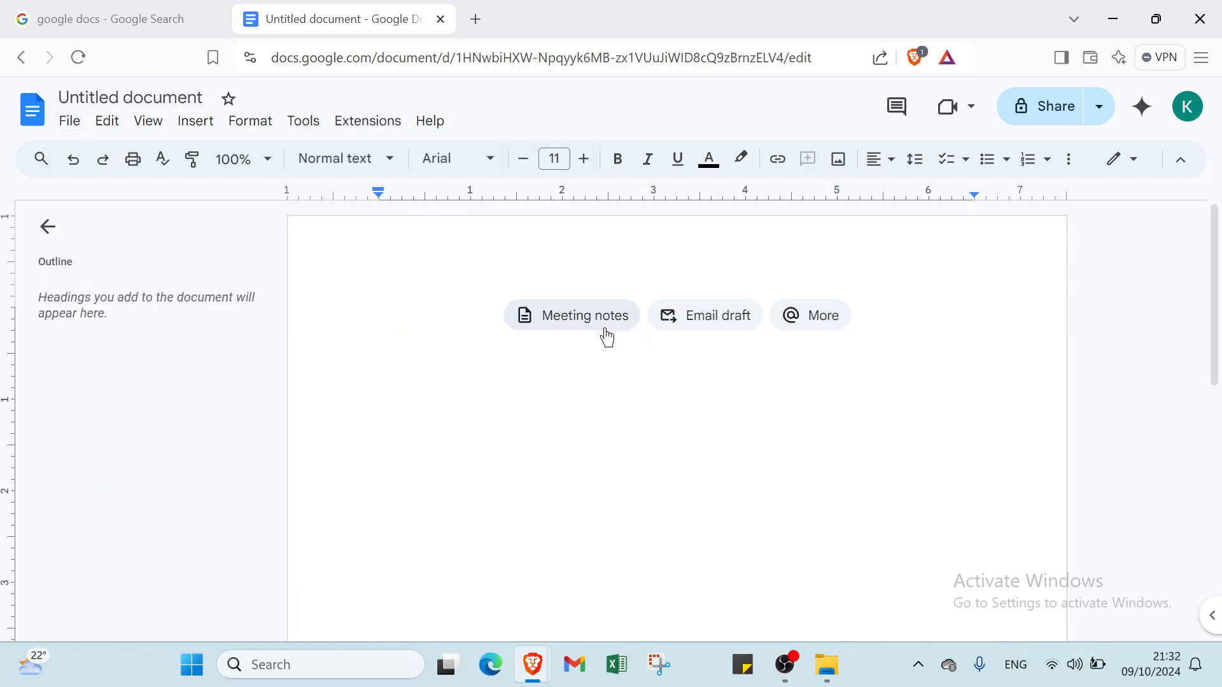
Preview the meeting notes and email draft starters in the blank document, then browse the further building blocks and files and dismiss the list
{"action": "left_click", "coordinate": [594, 330]}
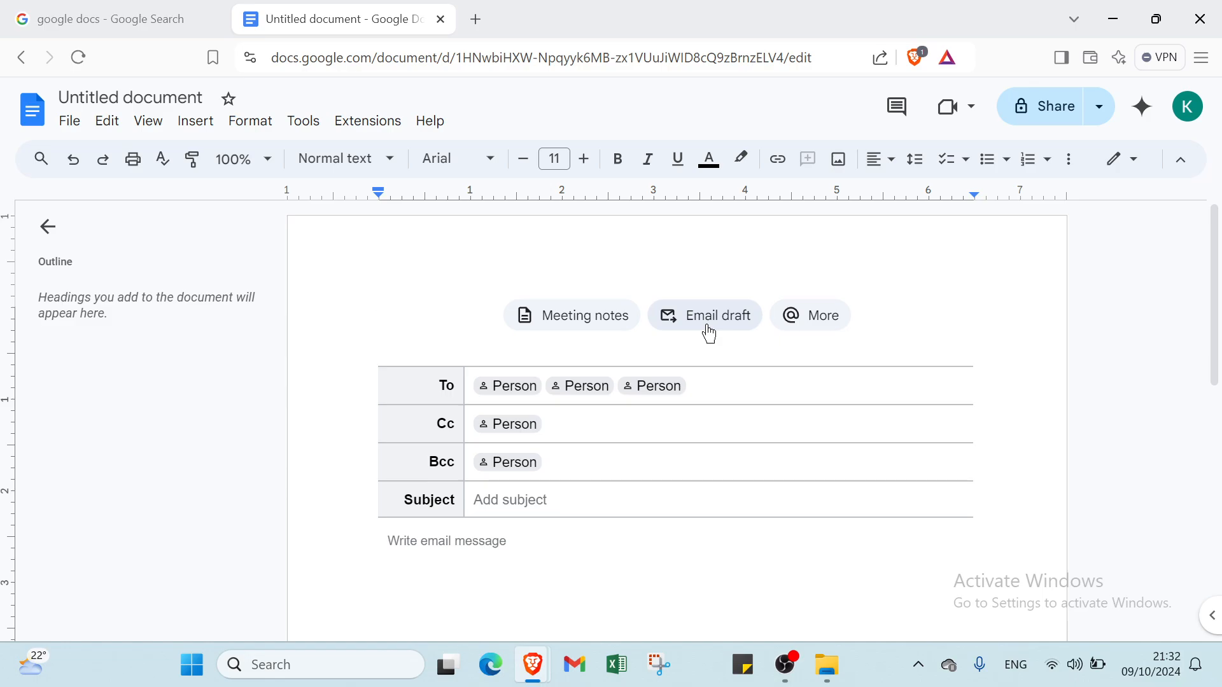
{"action": "left_click", "coordinate": [782, 316]}
{"action": "scroll", "coordinate": [504, 491], "scroll_direction": "down", "scroll_amount": 3}
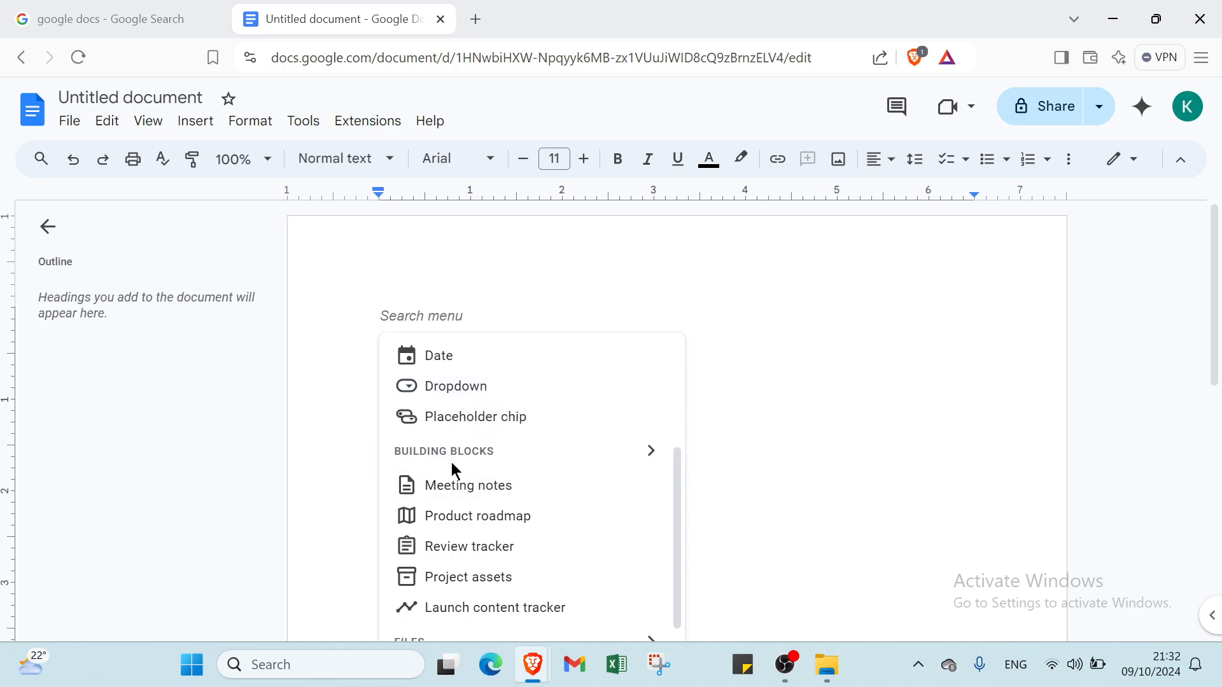
{"action": "scroll", "coordinate": [453, 501], "scroll_direction": "down", "scroll_amount": 1}
{"action": "scroll", "coordinate": [453, 501], "scroll_direction": "down", "scroll_amount": 1}
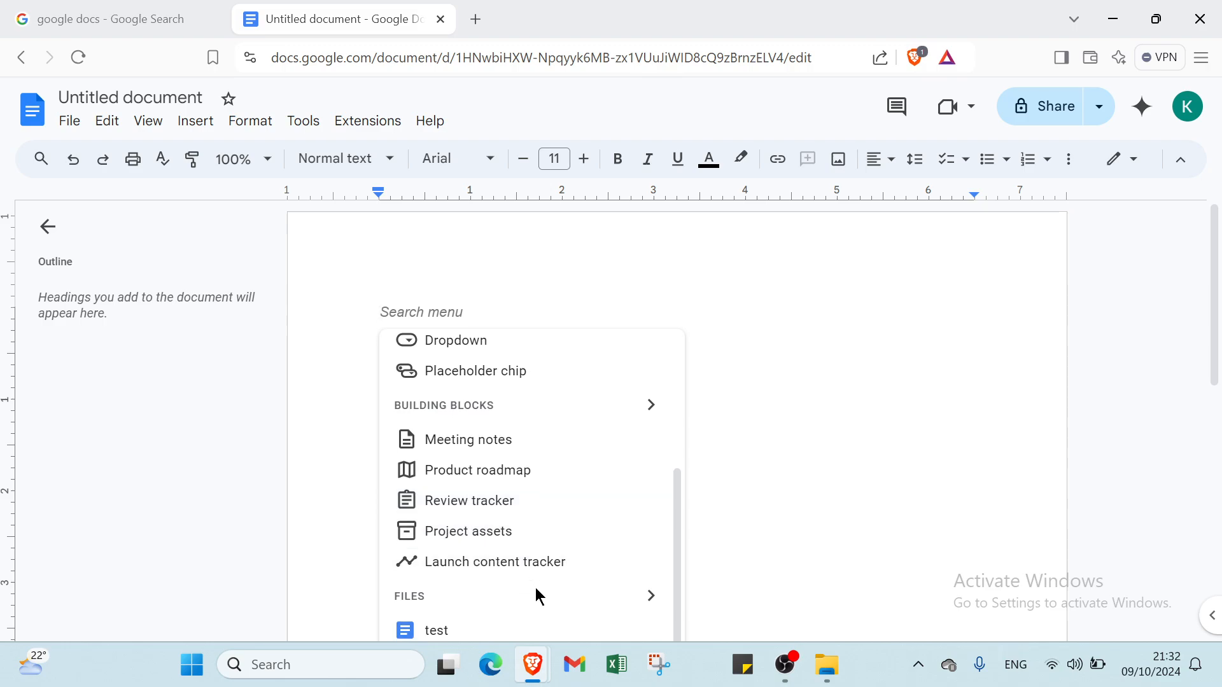
{"action": "scroll", "coordinate": [515, 554], "scroll_direction": "down", "scroll_amount": 3}
{"action": "left_click", "coordinate": [700, 523]}
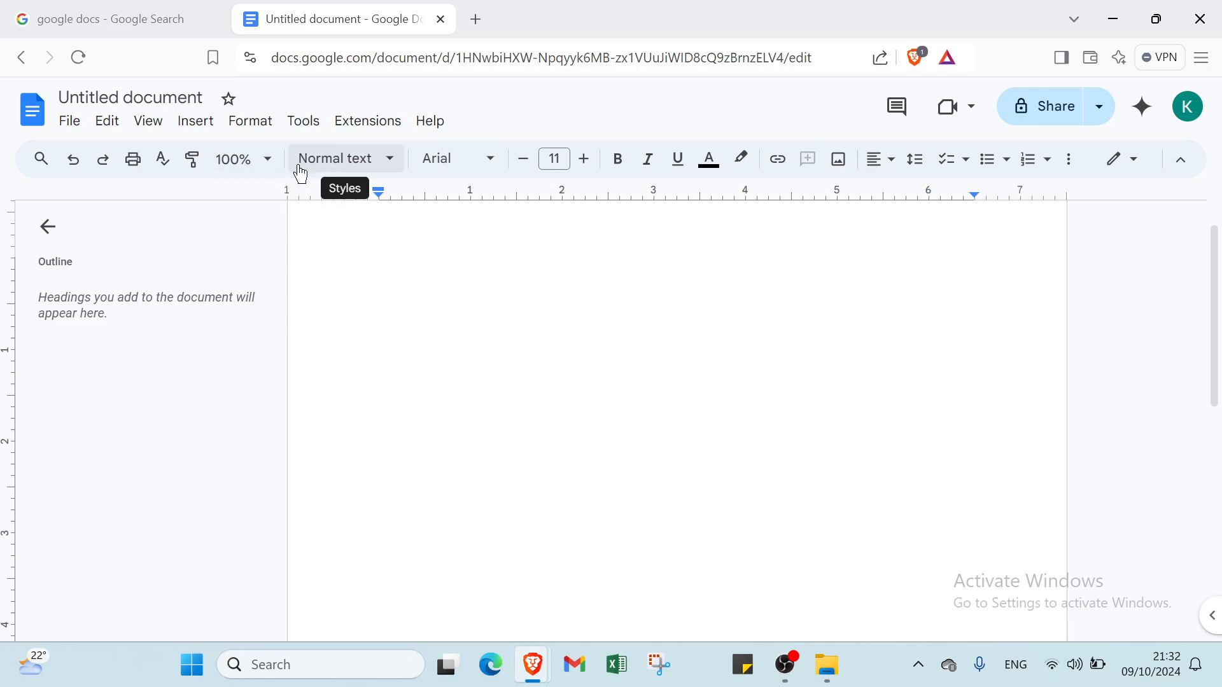
Preview the page at 200% and 50% zoom and return it to 100%
{"action": "left_click", "coordinate": [266, 167]}
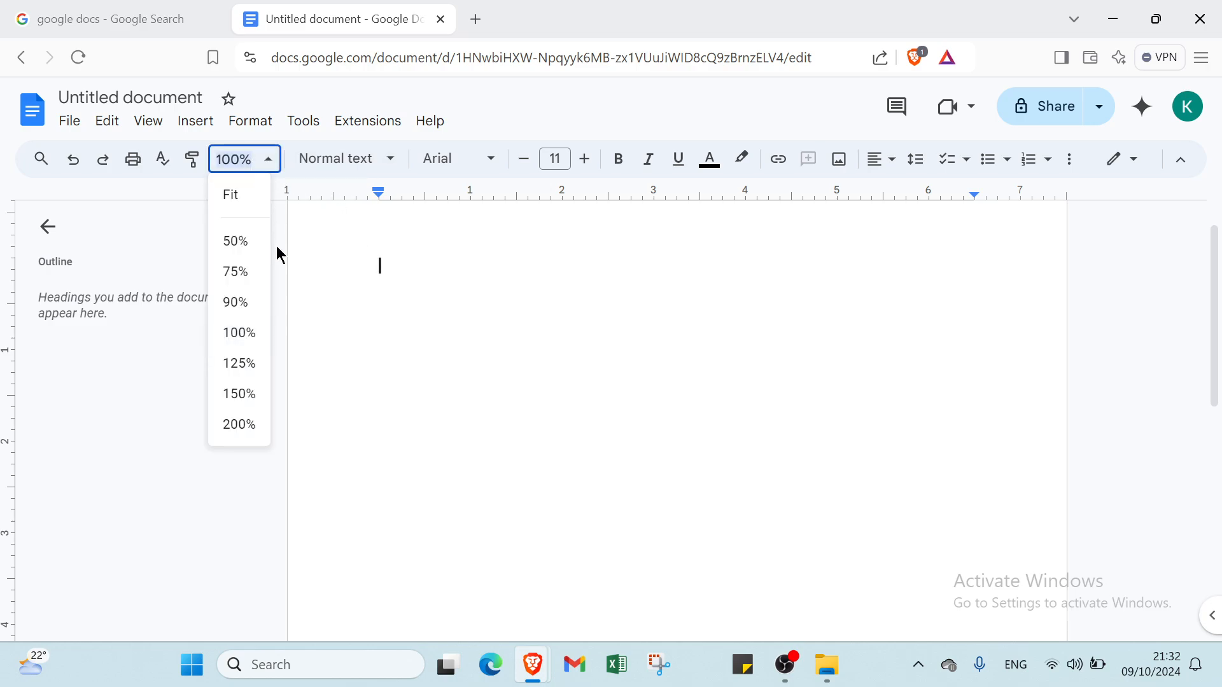
{"action": "left_click", "coordinate": [234, 422]}
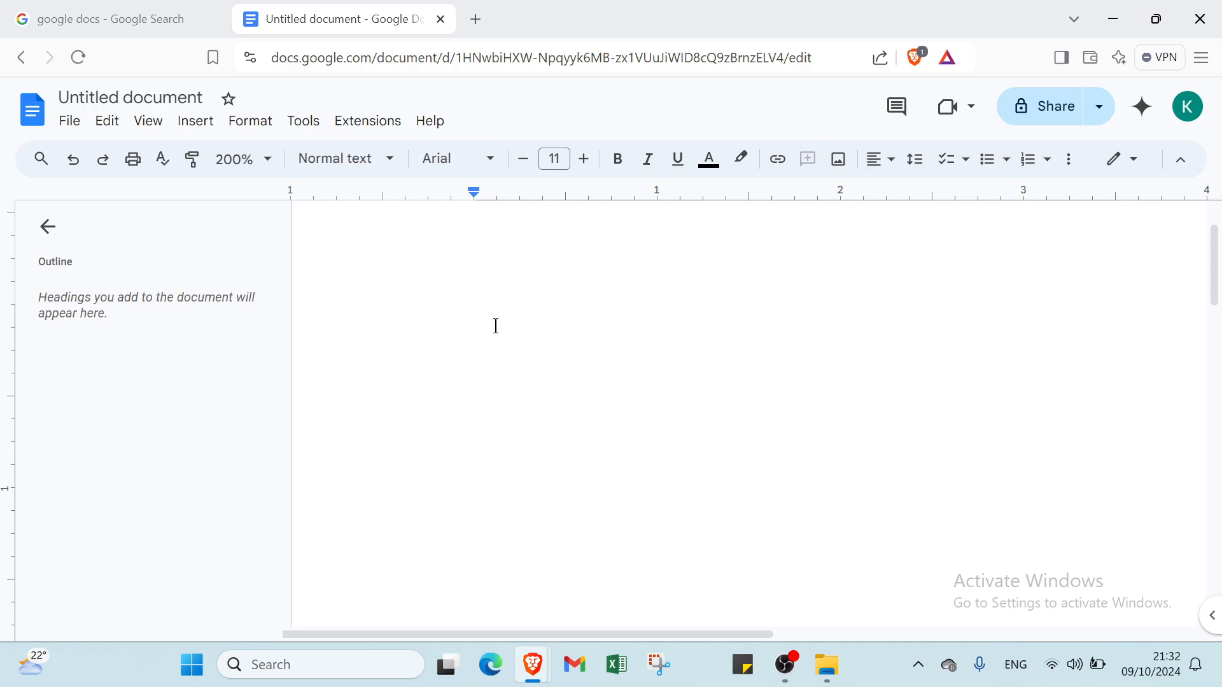
{"action": "left_click", "coordinate": [242, 159]}
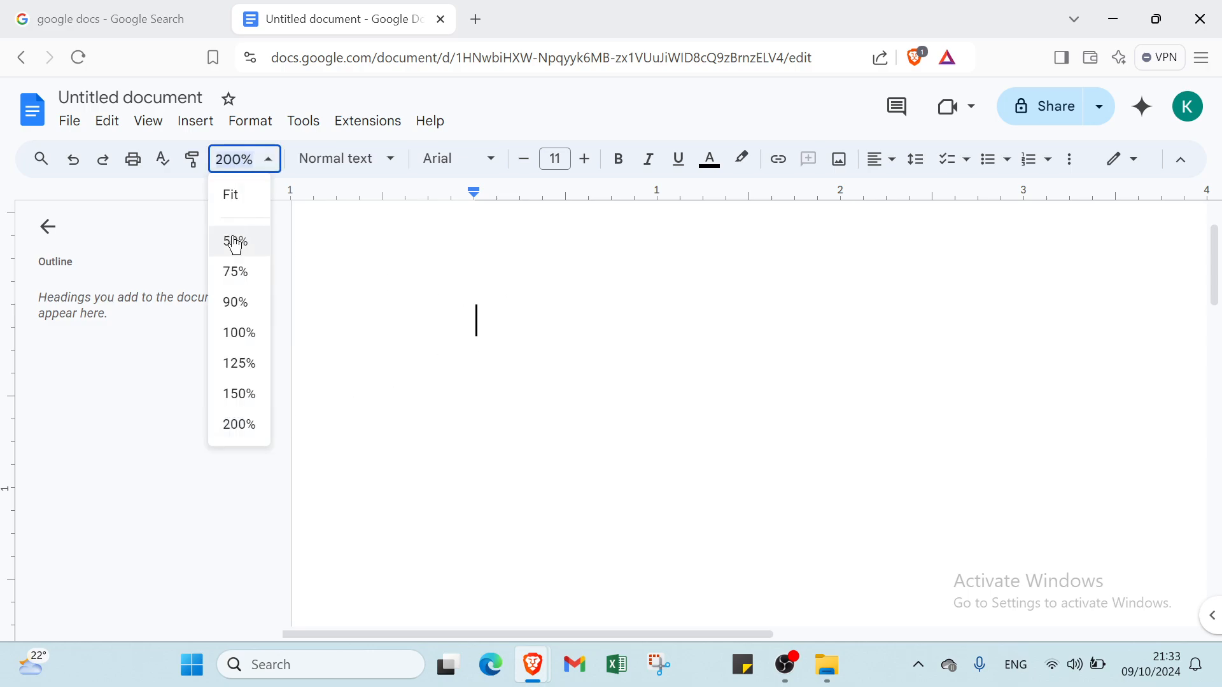
{"action": "left_click", "coordinate": [235, 242]}
{"action": "left_click", "coordinate": [236, 159]}
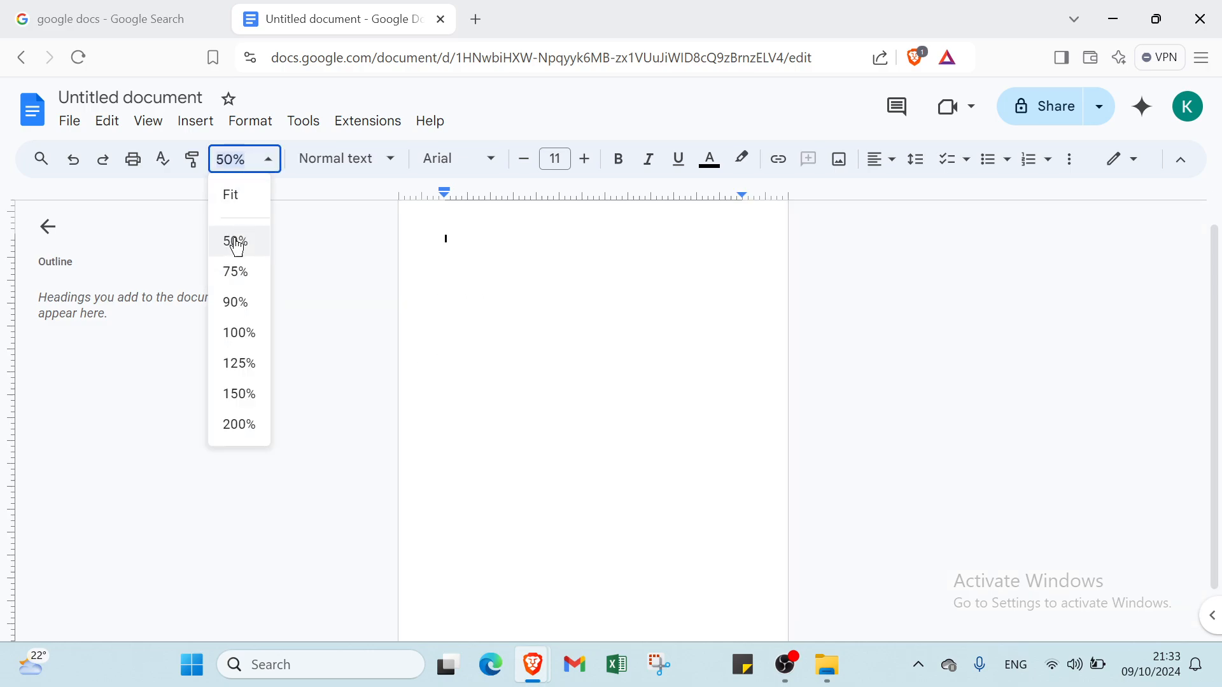
{"action": "left_click", "coordinate": [227, 331]}
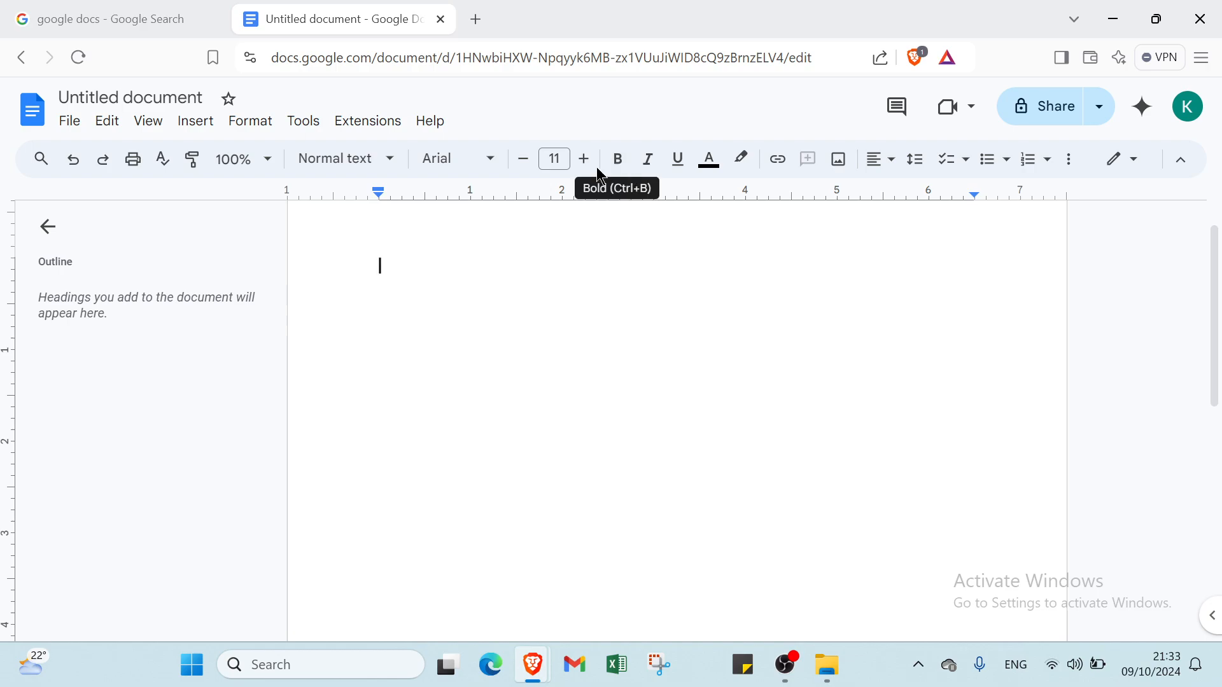
Format the empty first line with the Title style, bold lettering and a grey highlight
{"action": "left_click", "coordinate": [349, 156]}
{"action": "mouse_move", "coordinate": [380, 261]}
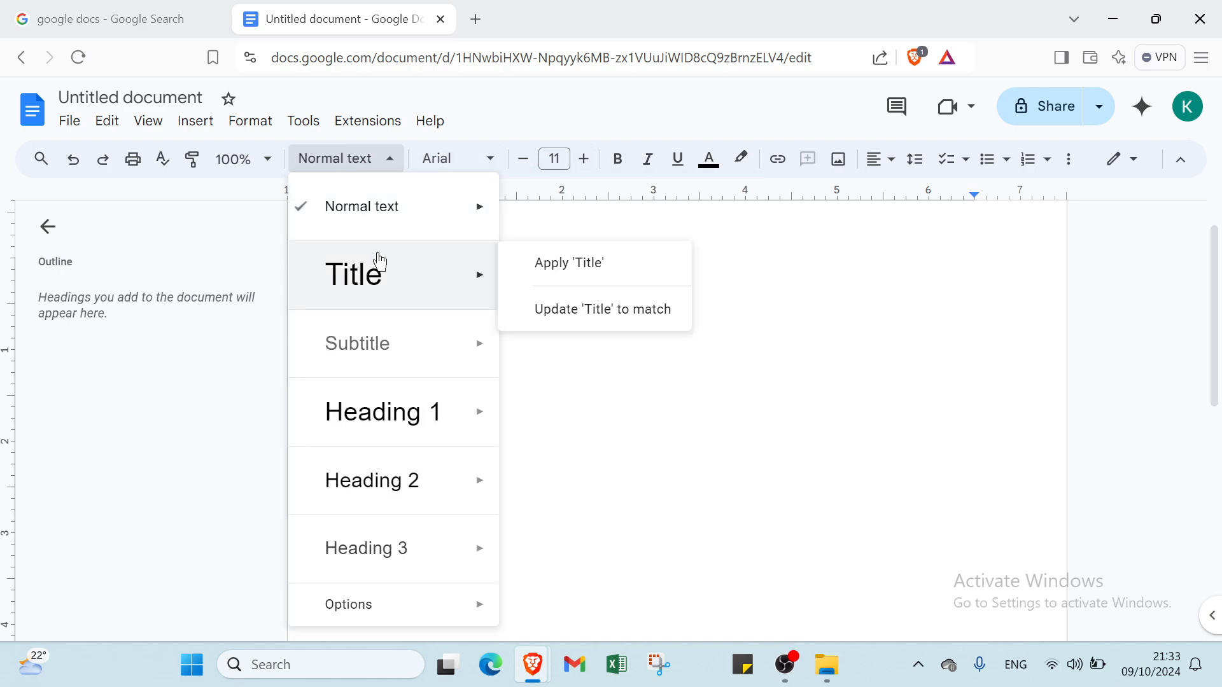
{"action": "left_click", "coordinate": [388, 285]}
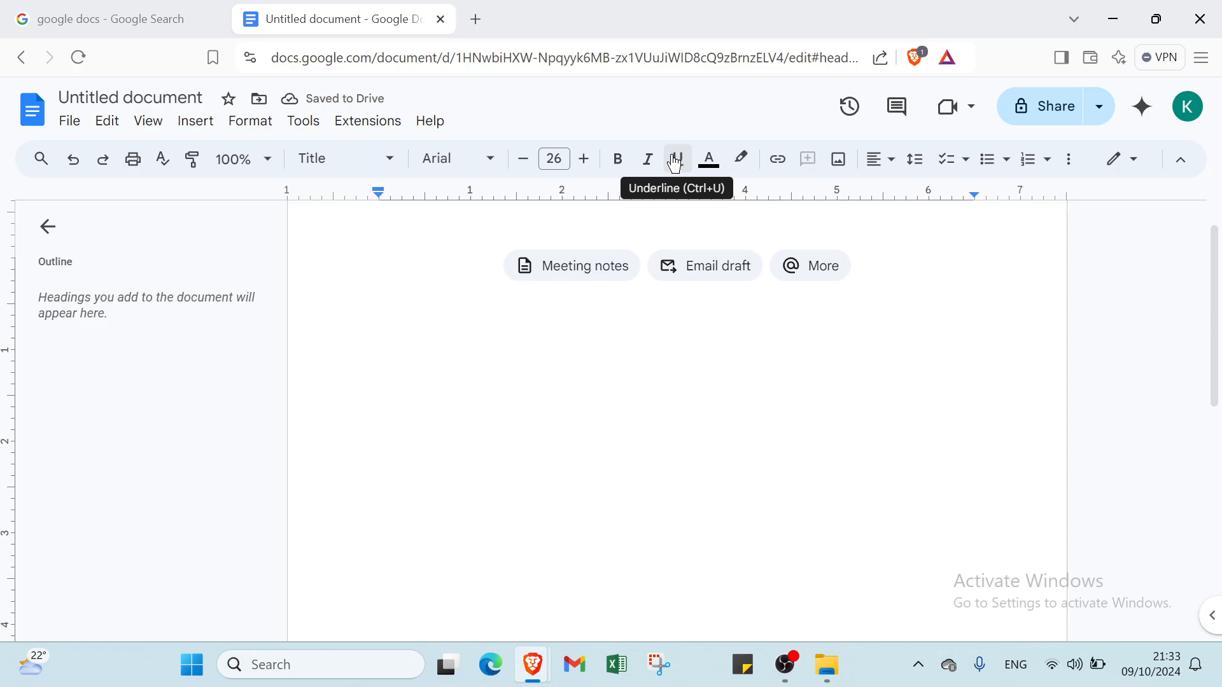
{"action": "left_click", "coordinate": [617, 159]}
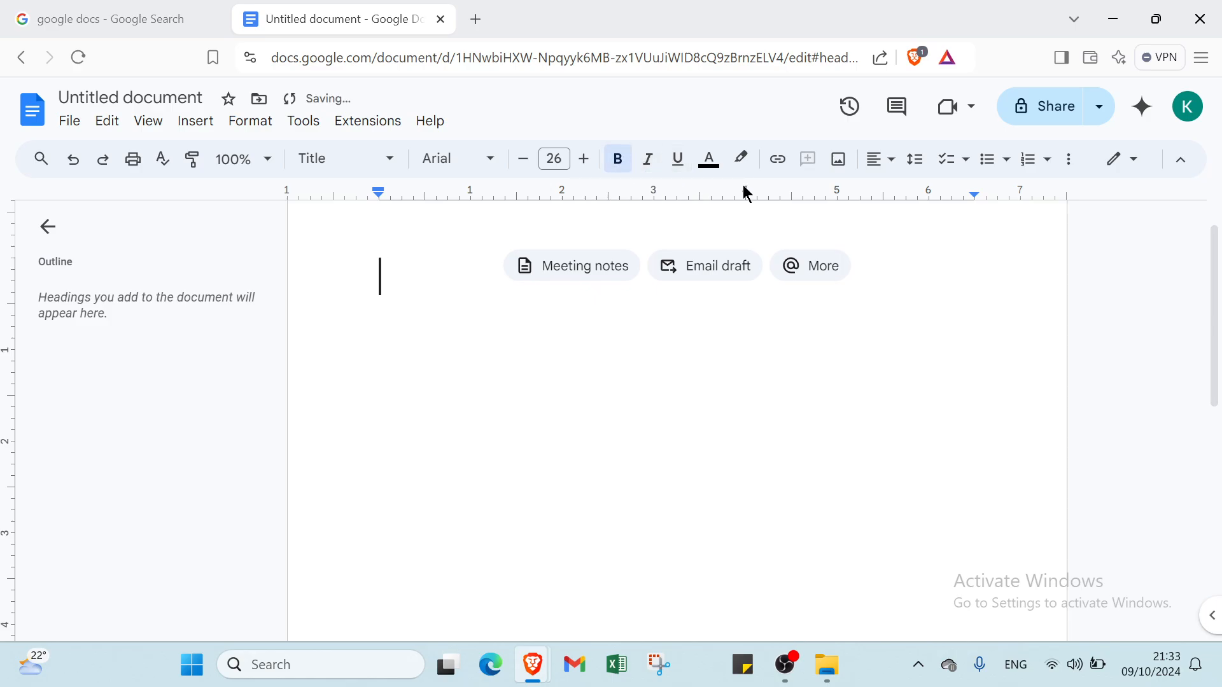
{"action": "left_click", "coordinate": [741, 159]}
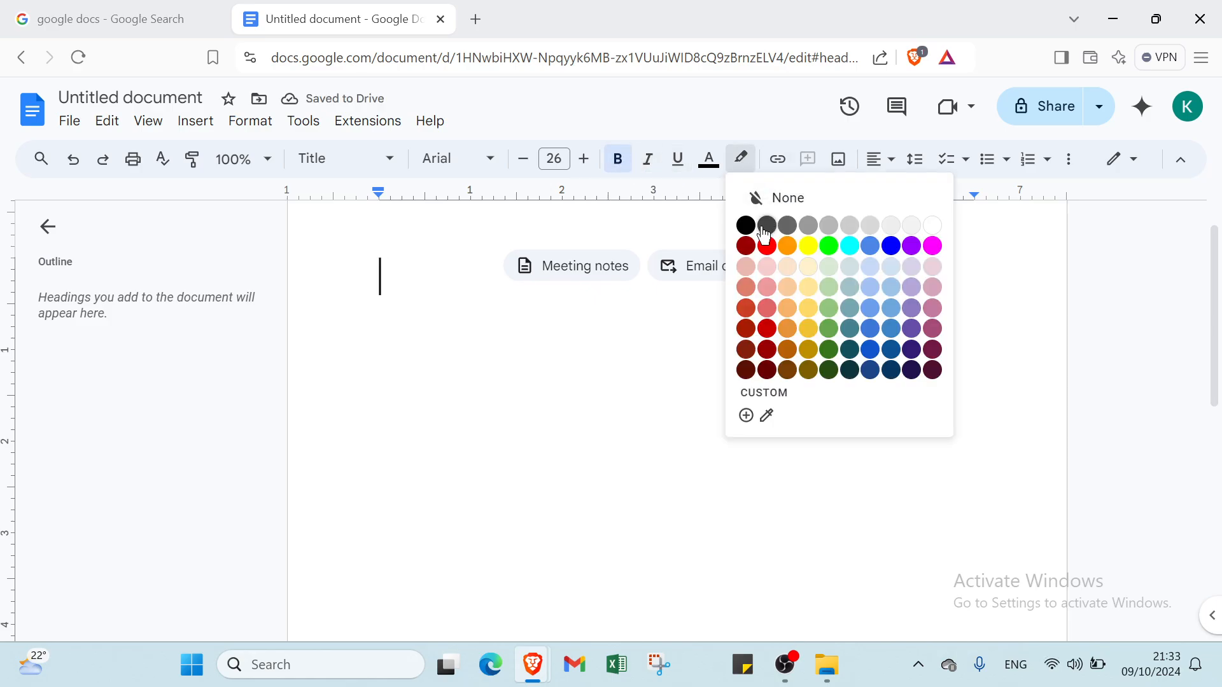
{"action": "left_click", "coordinate": [807, 230]}
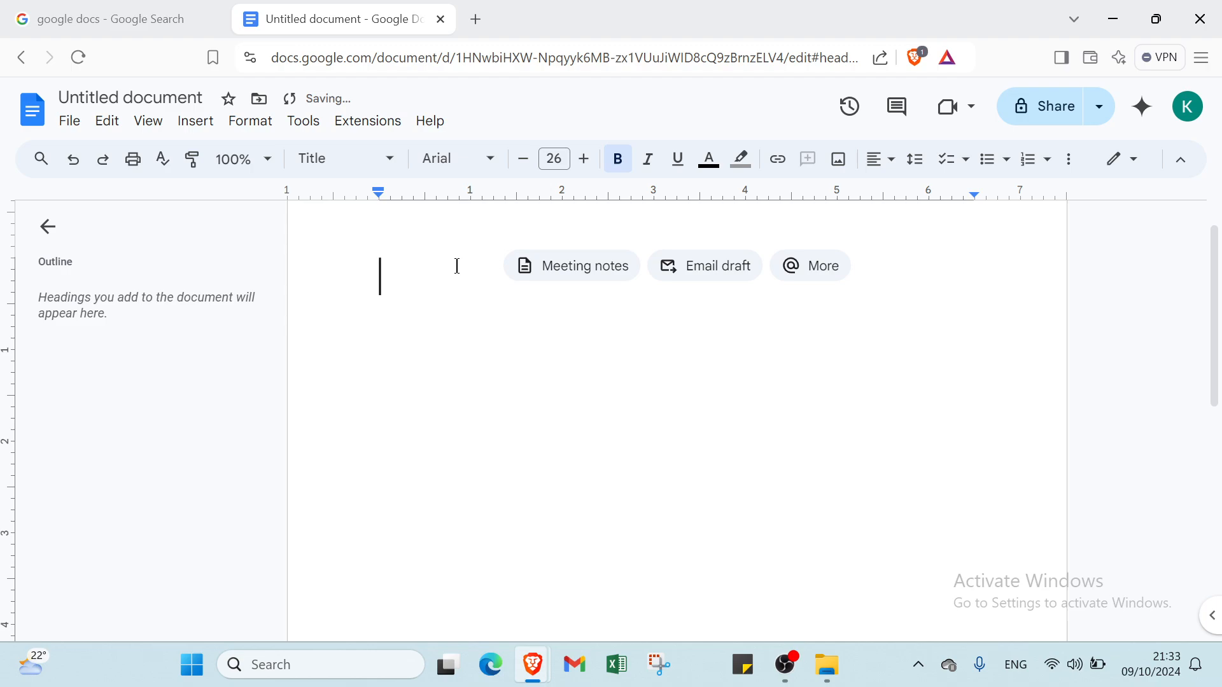
{"action": "type", "text": "g"}
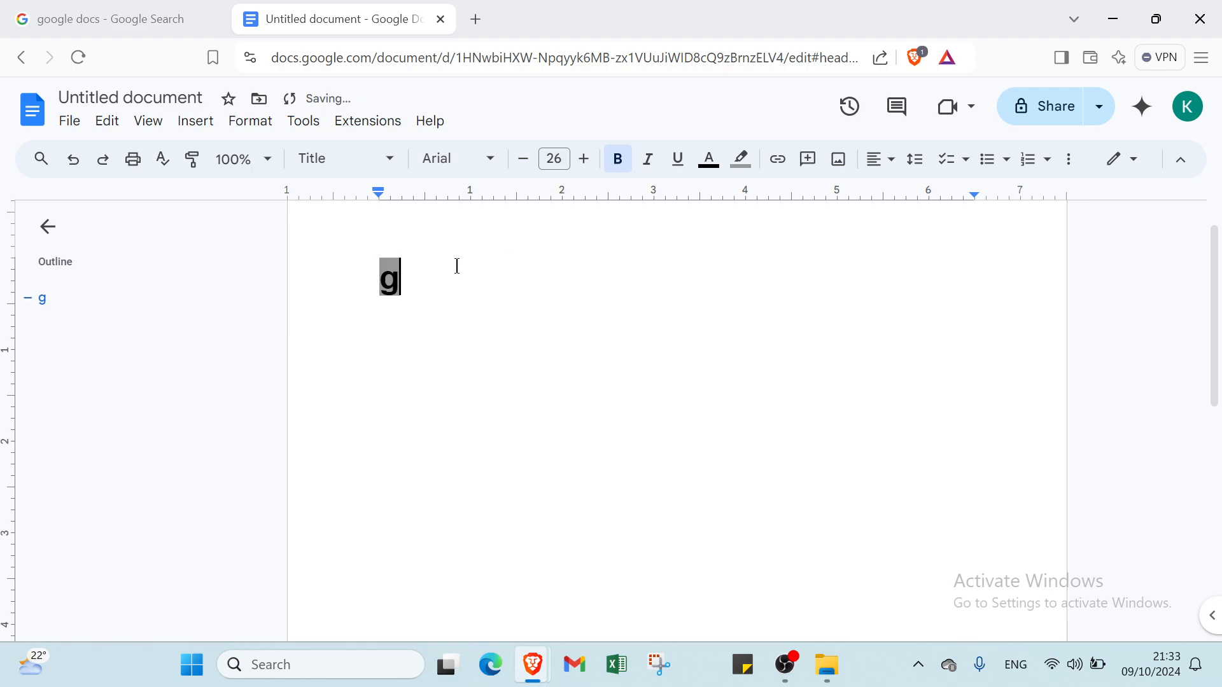
{"action": "type", "text": "oogl"}
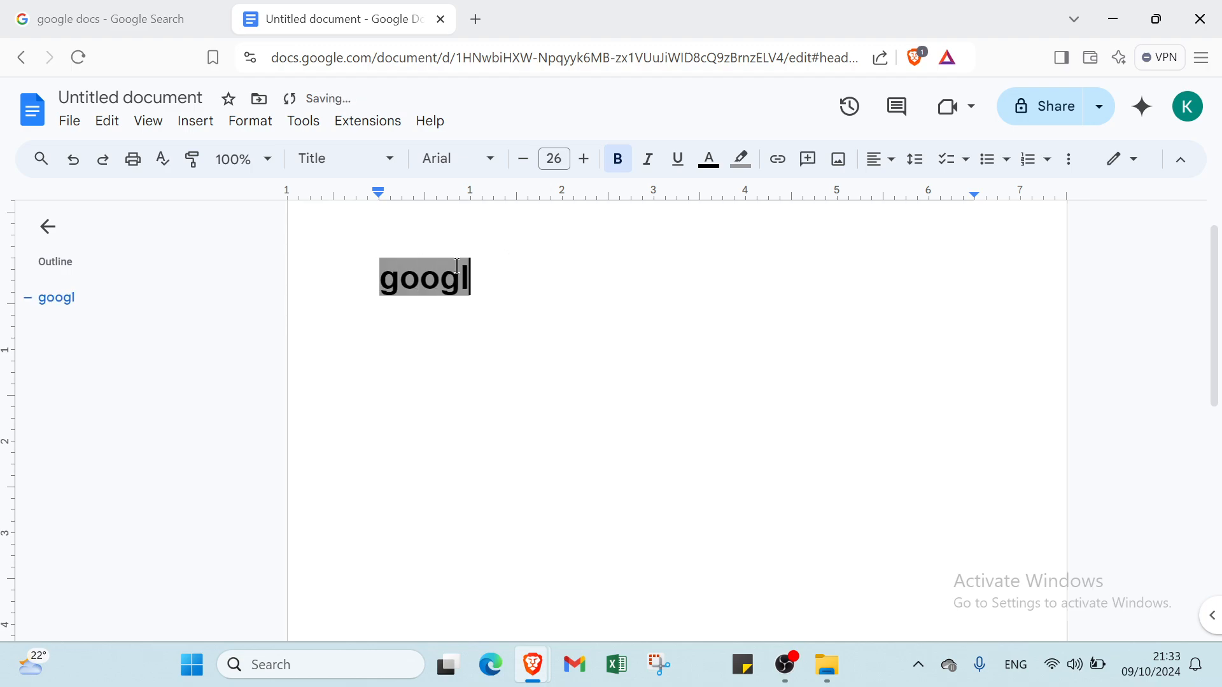
{"action": "type", "text": "e docs"}
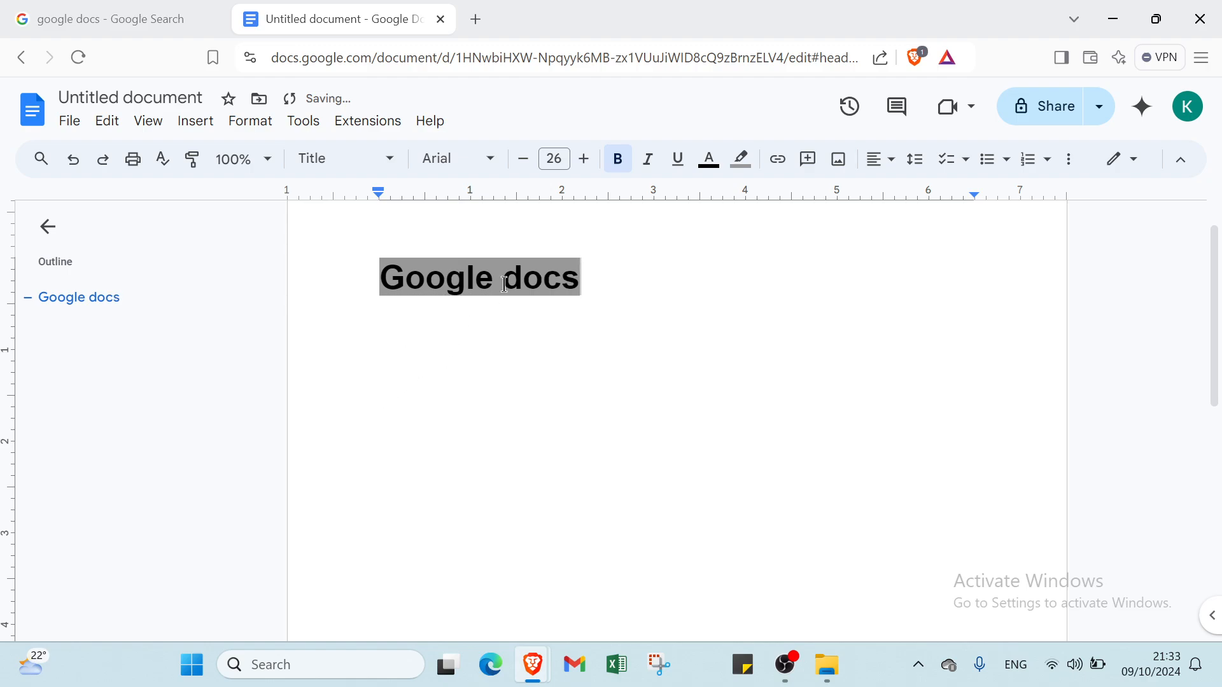
{"action": "left_click", "coordinate": [555, 159]}
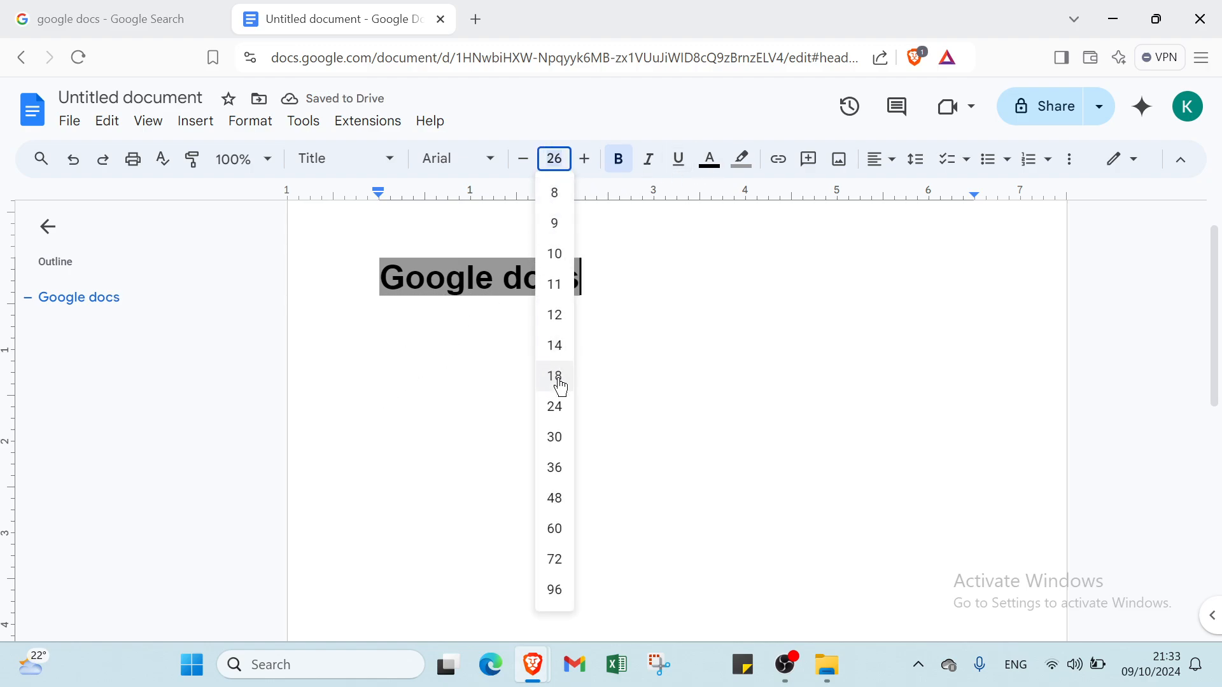
{"action": "left_click", "coordinate": [555, 555]}
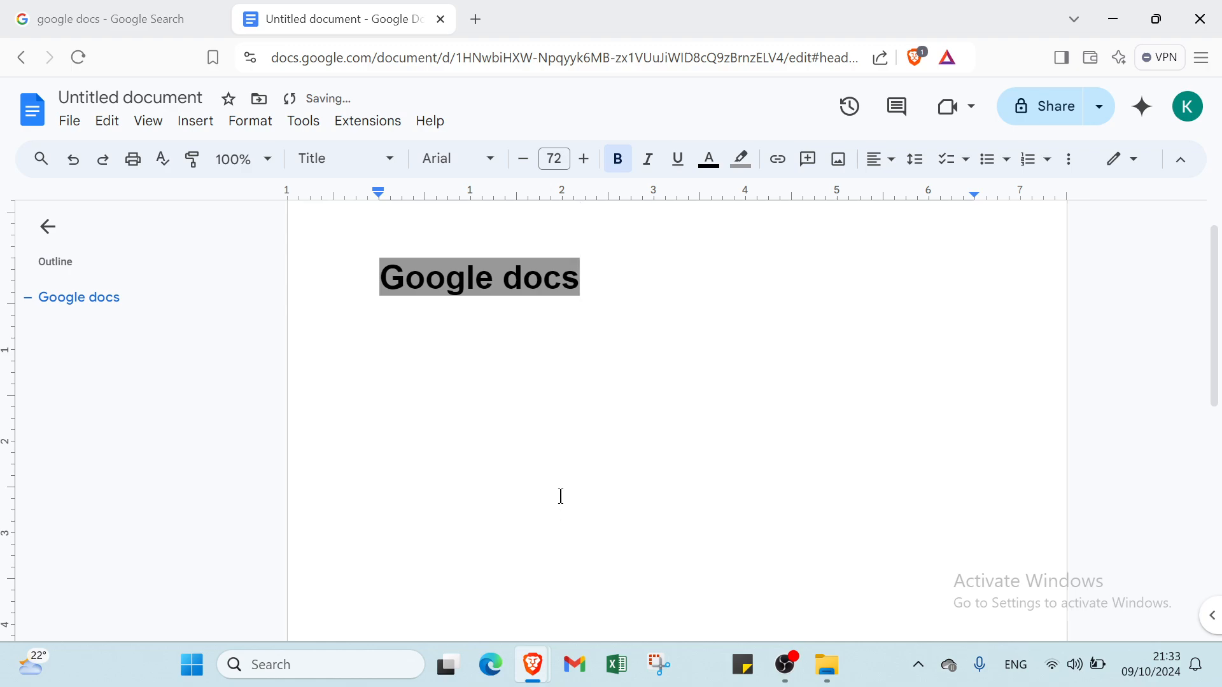
{"action": "left_click_drag", "start_coordinate": [601, 280], "coordinate": [368, 299]}
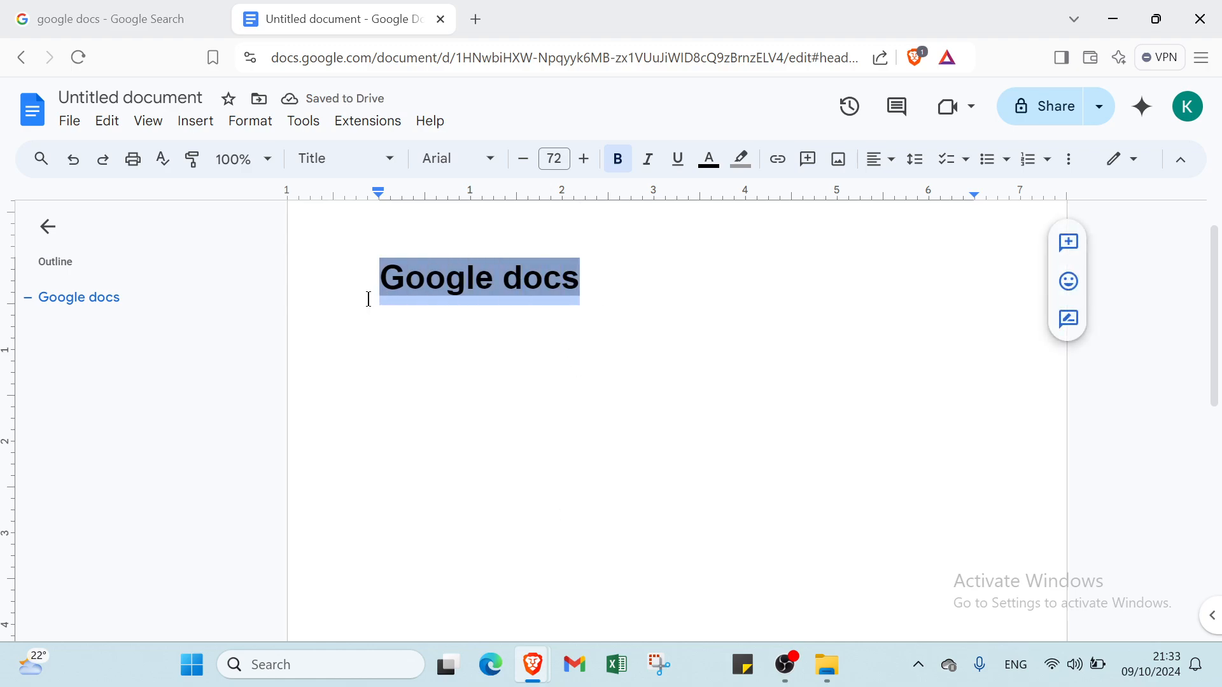
{"action": "key", "text": "BackSpace"}
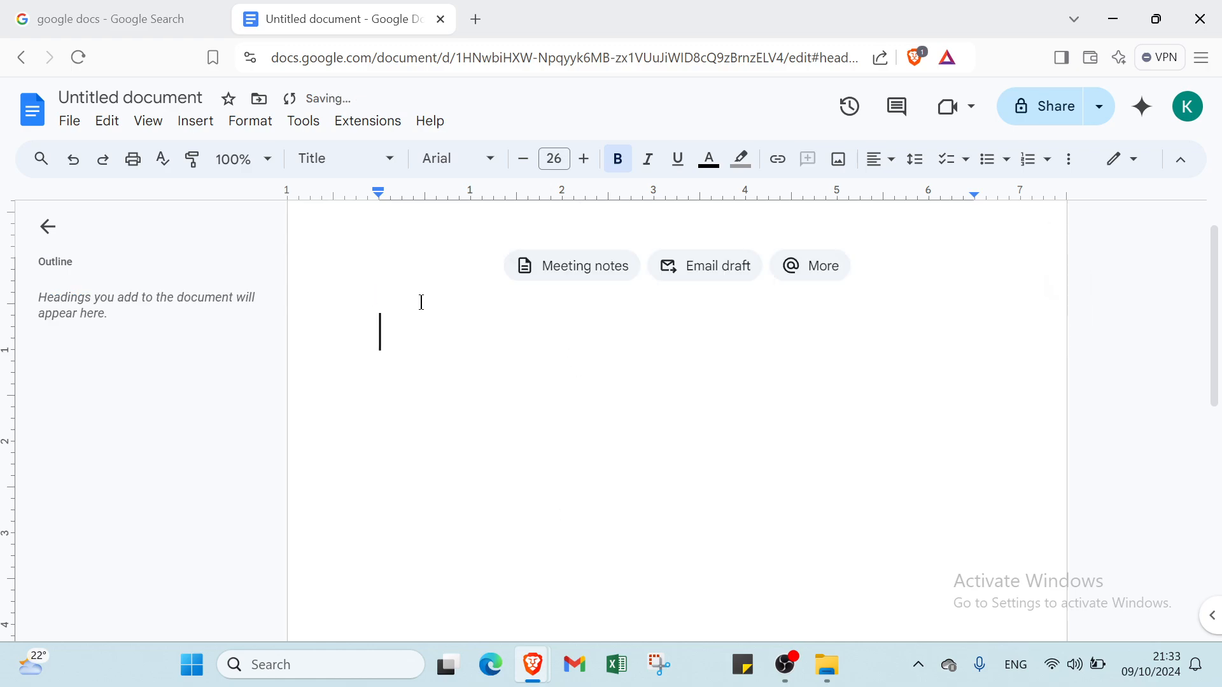
{"action": "type", "text": "g"}
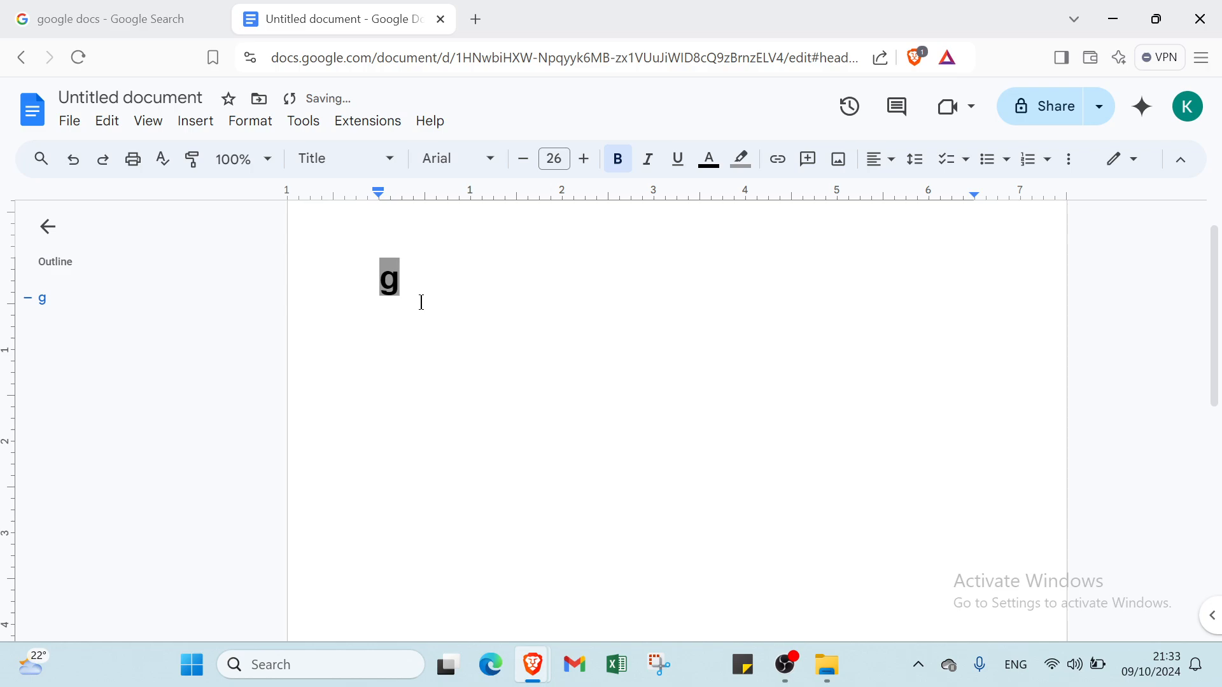
{"action": "key", "text": "BackSpace"}
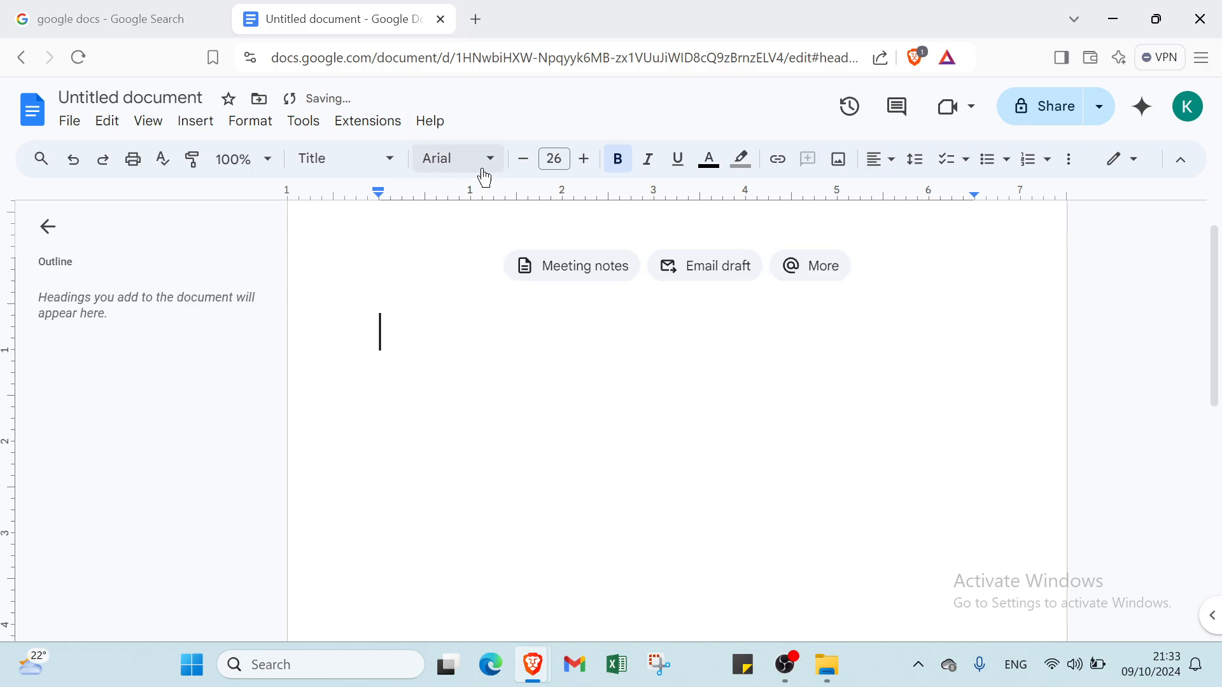
Enter the title "Google docs" at font size 72, indent it with a leading space and add a new line below
{"action": "left_click", "coordinate": [555, 158]}
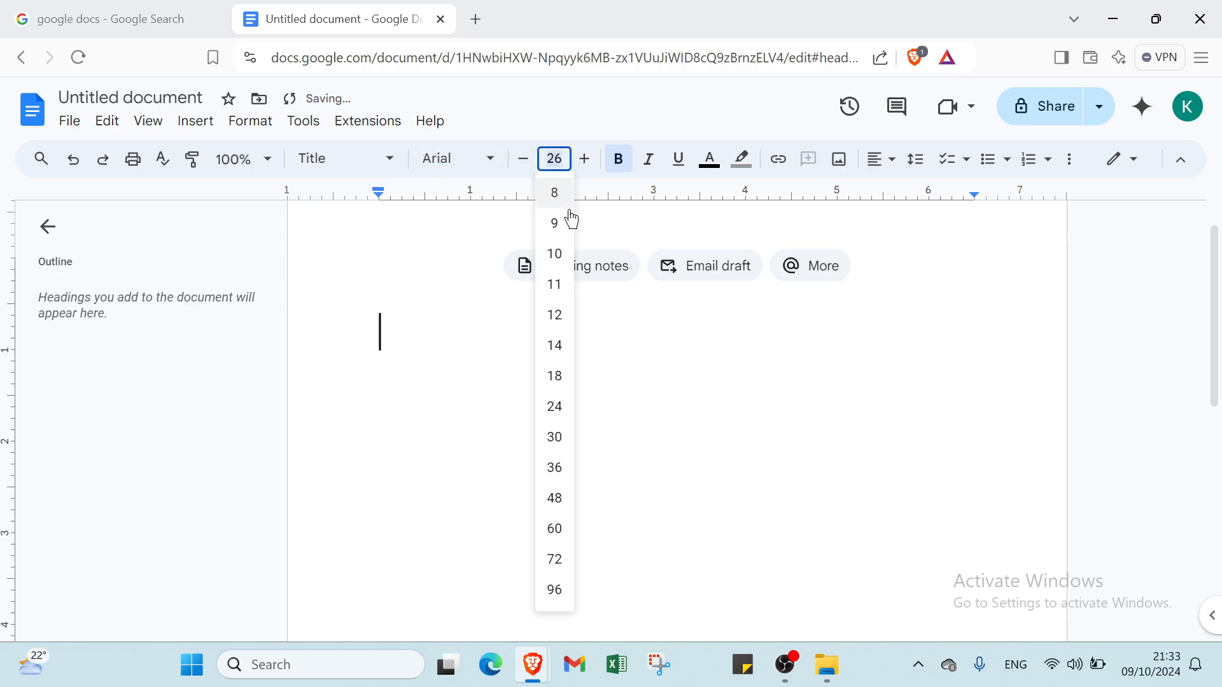
{"action": "left_click", "coordinate": [555, 559]}
{"action": "key", "text": "ctrl+z"}
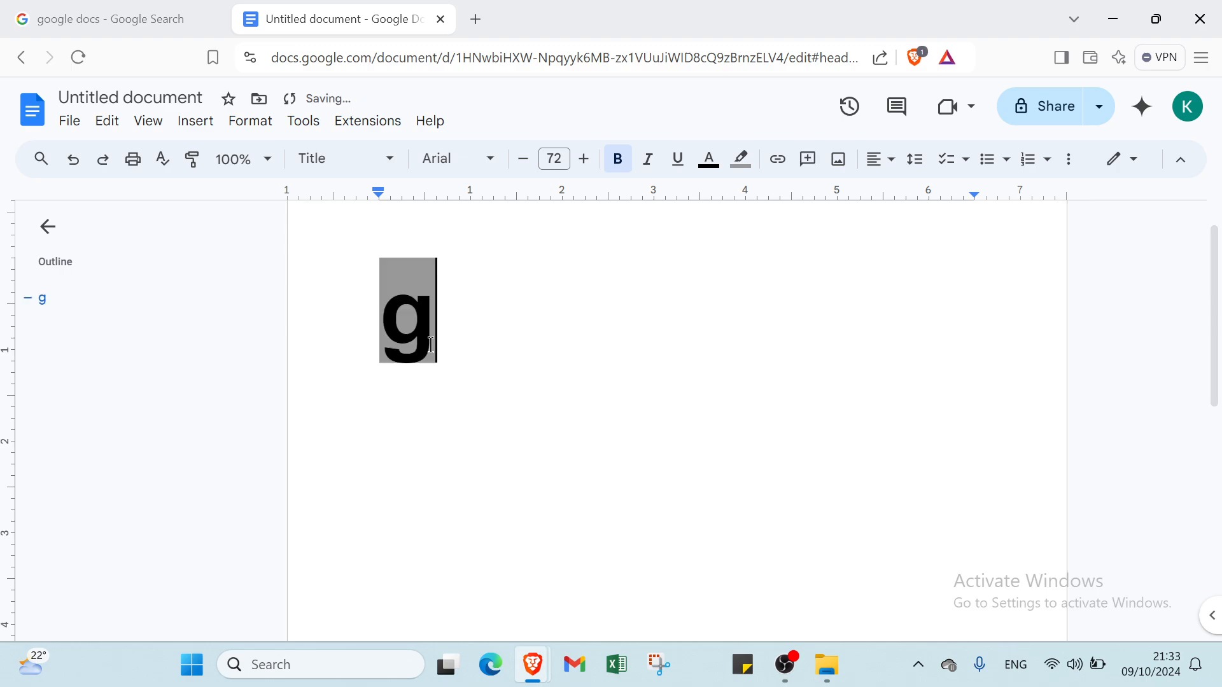
{"action": "type", "text": "oogle "}
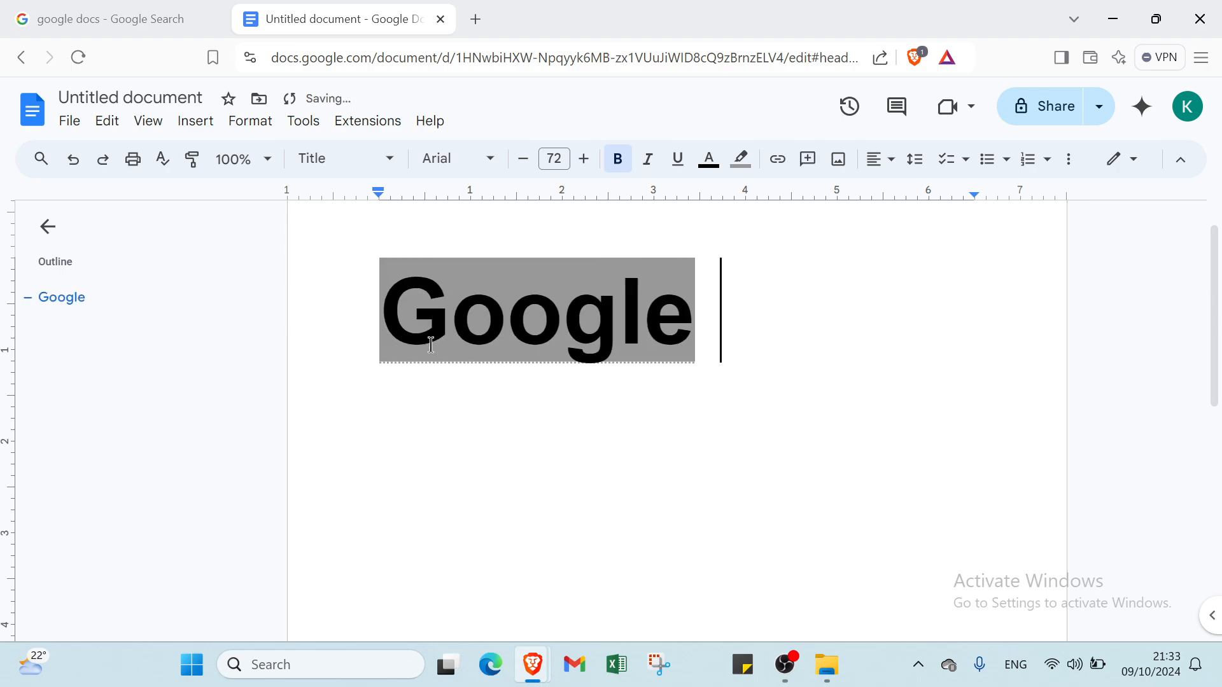
{"action": "type", "text": "docs"}
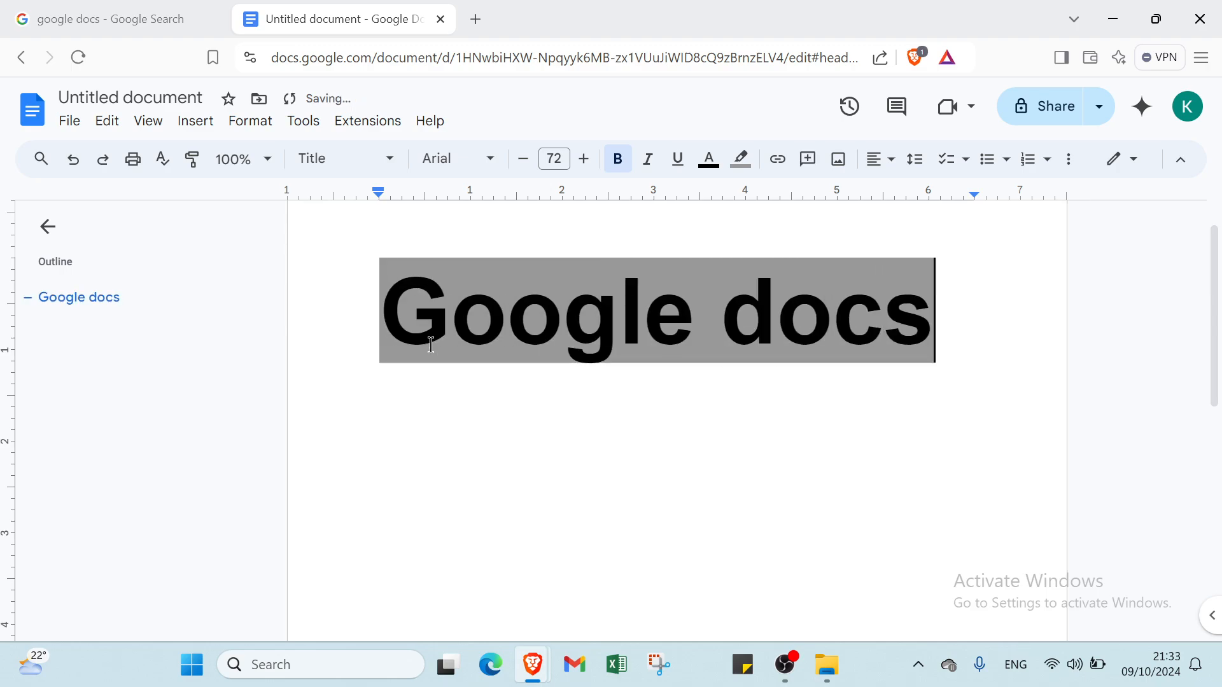
{"action": "key", "text": "Return"}
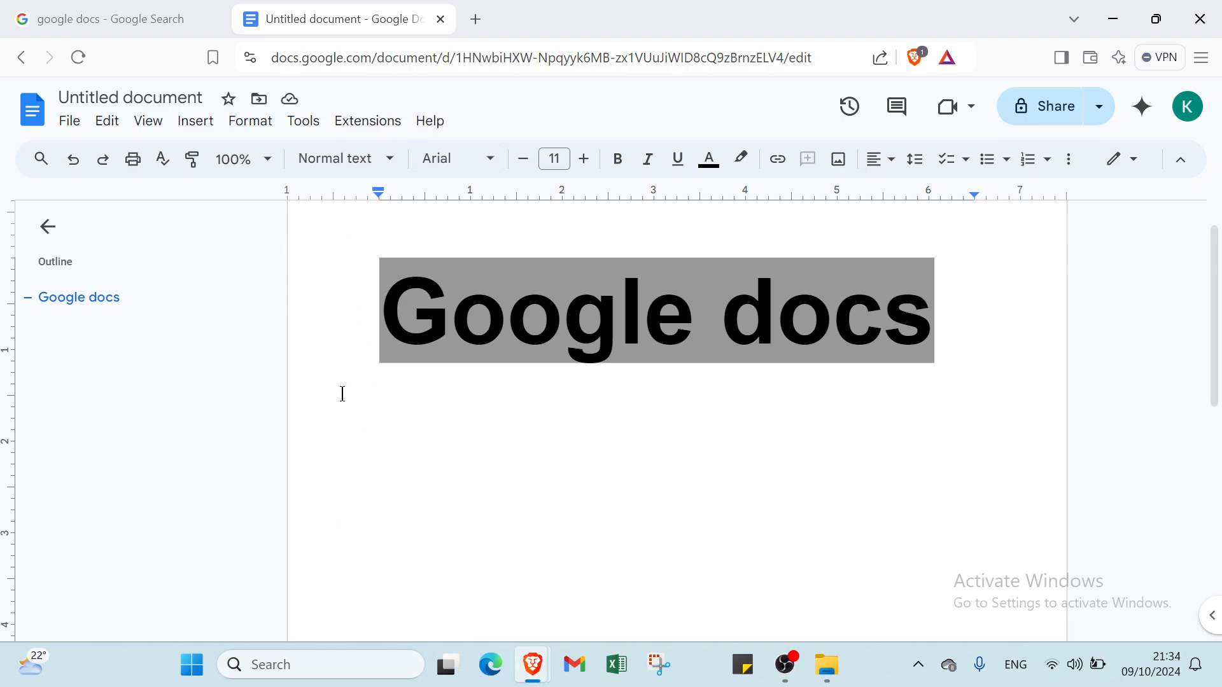
{"action": "left_click", "coordinate": [381, 324]}
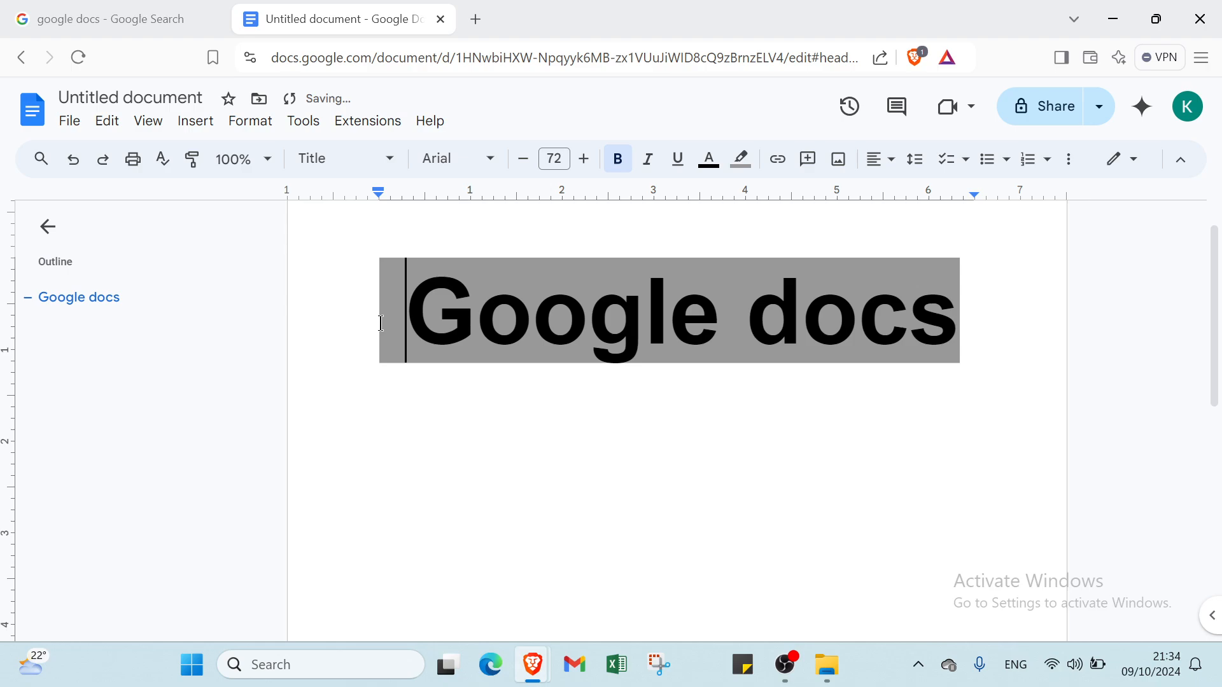
Format the empty line below the title as Heading 1 in italics, with font size 48 and black text
{"action": "left_click", "coordinate": [351, 419]}
{"action": "left_click", "coordinate": [336, 159]}
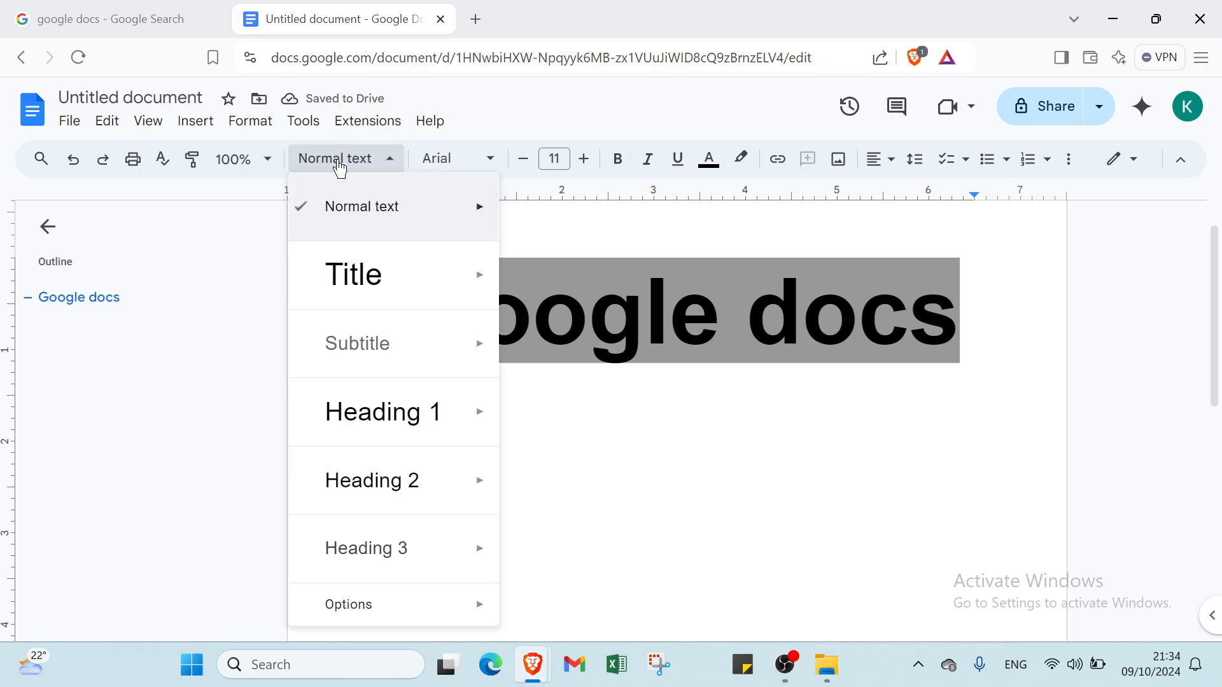
{"action": "left_click", "coordinate": [373, 412]}
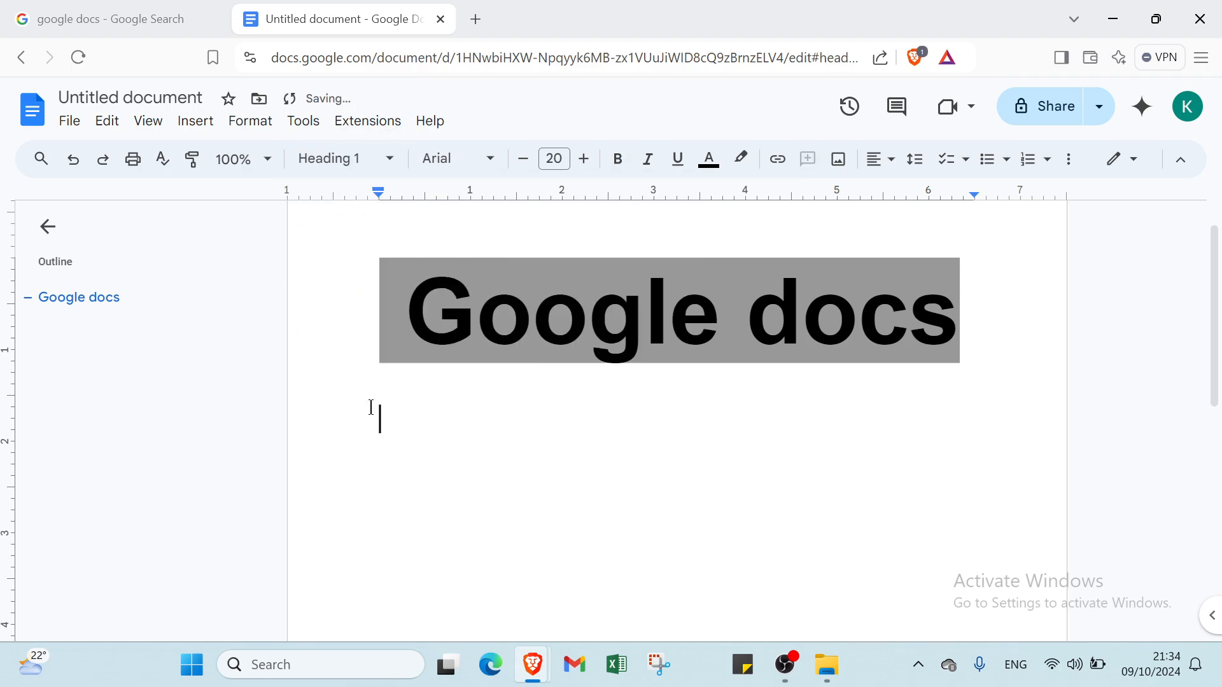
{"action": "left_click", "coordinate": [553, 160]}
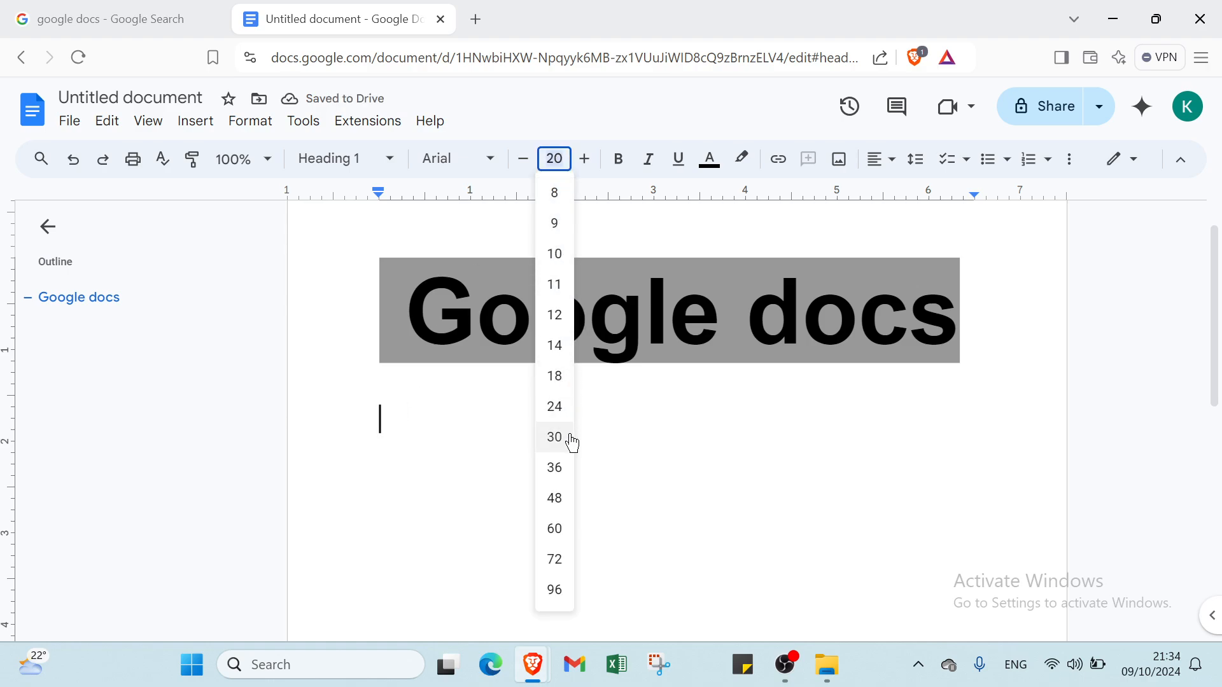
{"action": "left_click", "coordinate": [554, 498]}
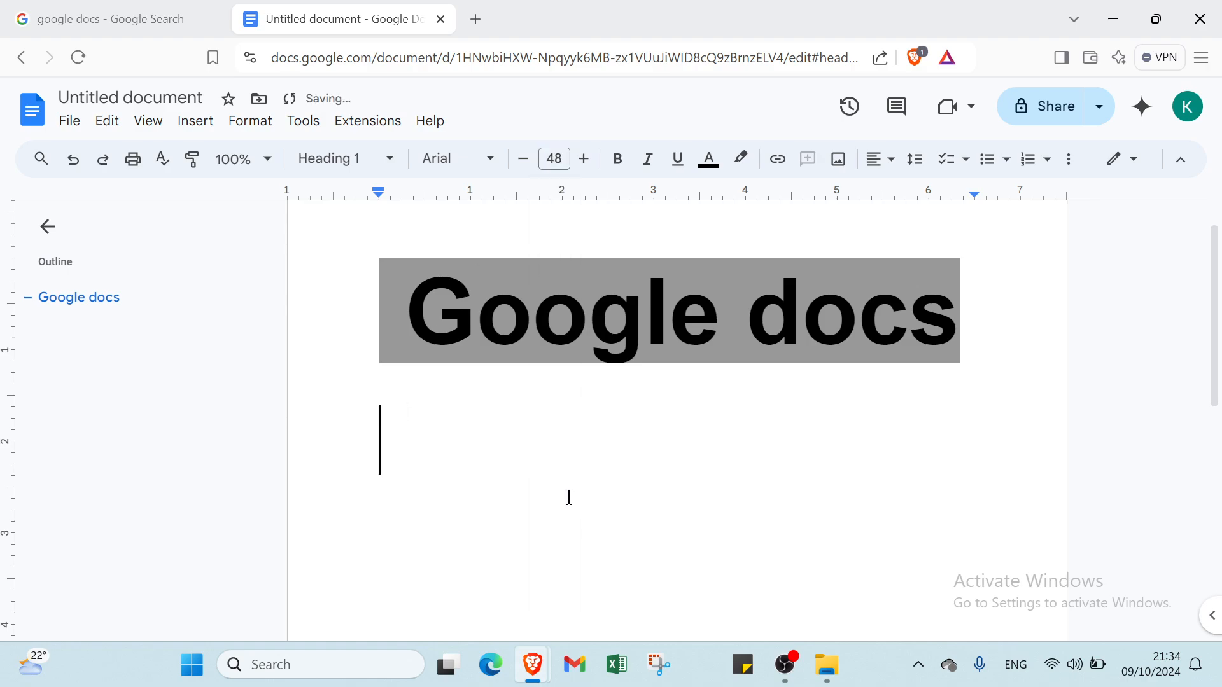
{"action": "left_click", "coordinate": [647, 160]}
{"action": "left_click", "coordinate": [709, 160]}
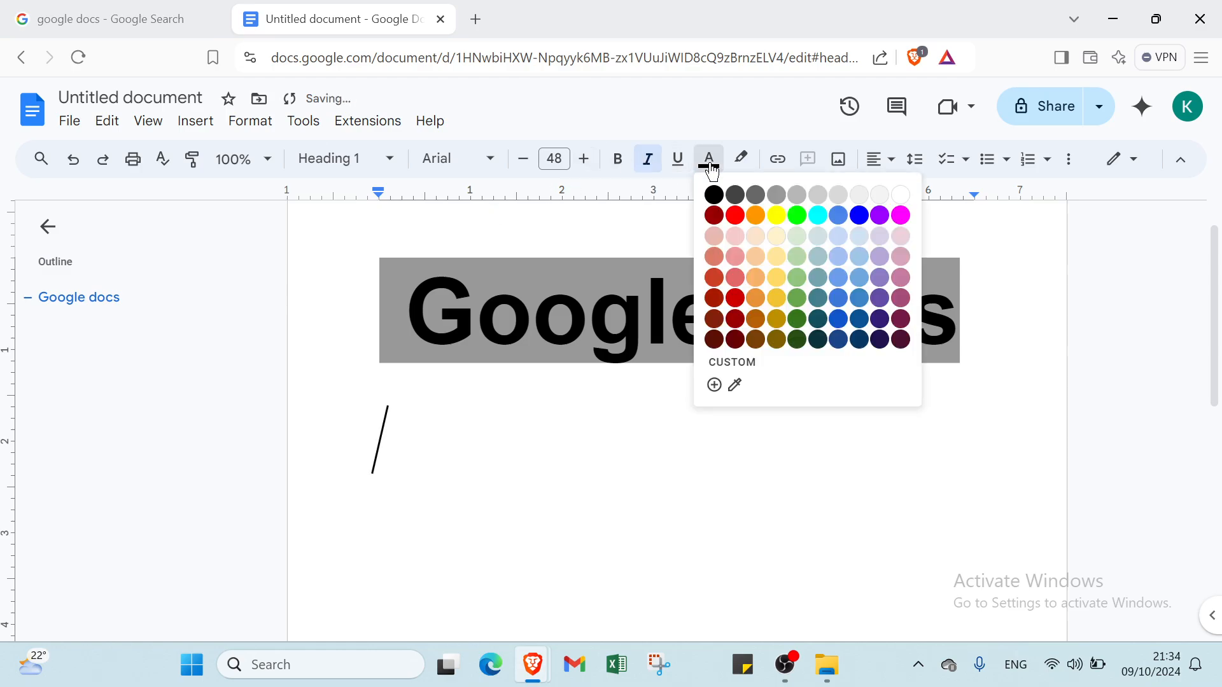
{"action": "left_click", "coordinate": [712, 197]}
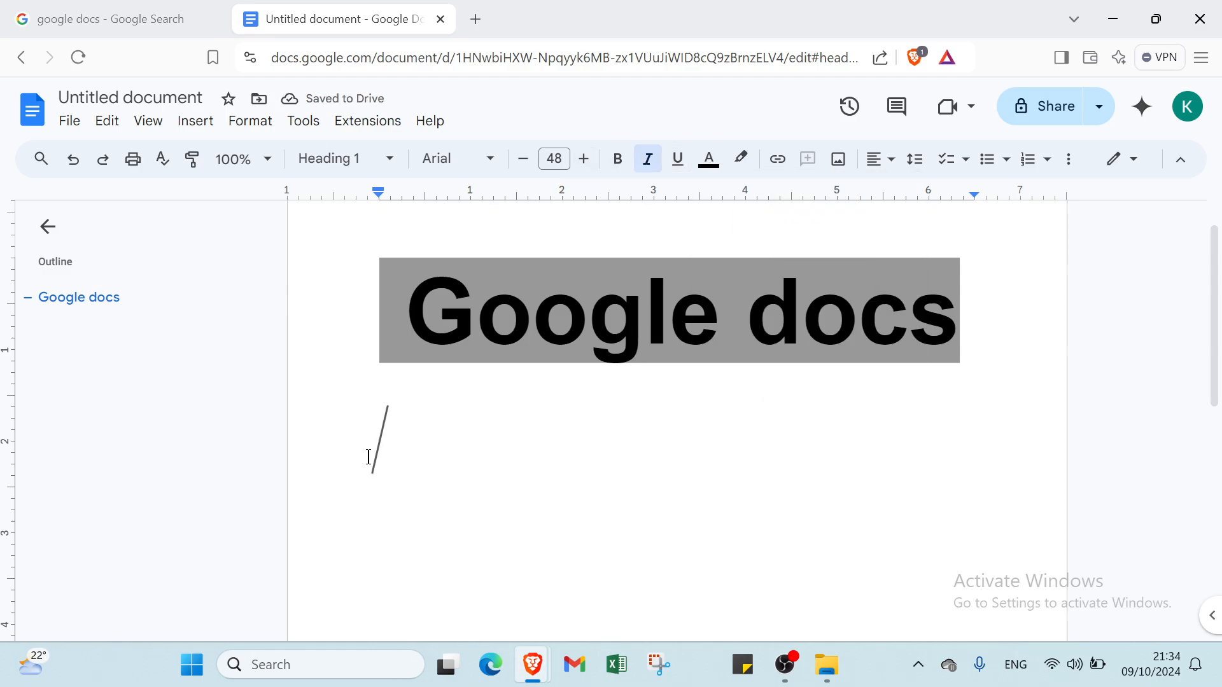
Enter "How to start with google docs" as the heading text below the title
{"action": "type", "text": "f"}
{"action": "key", "text": "BackSpace"}
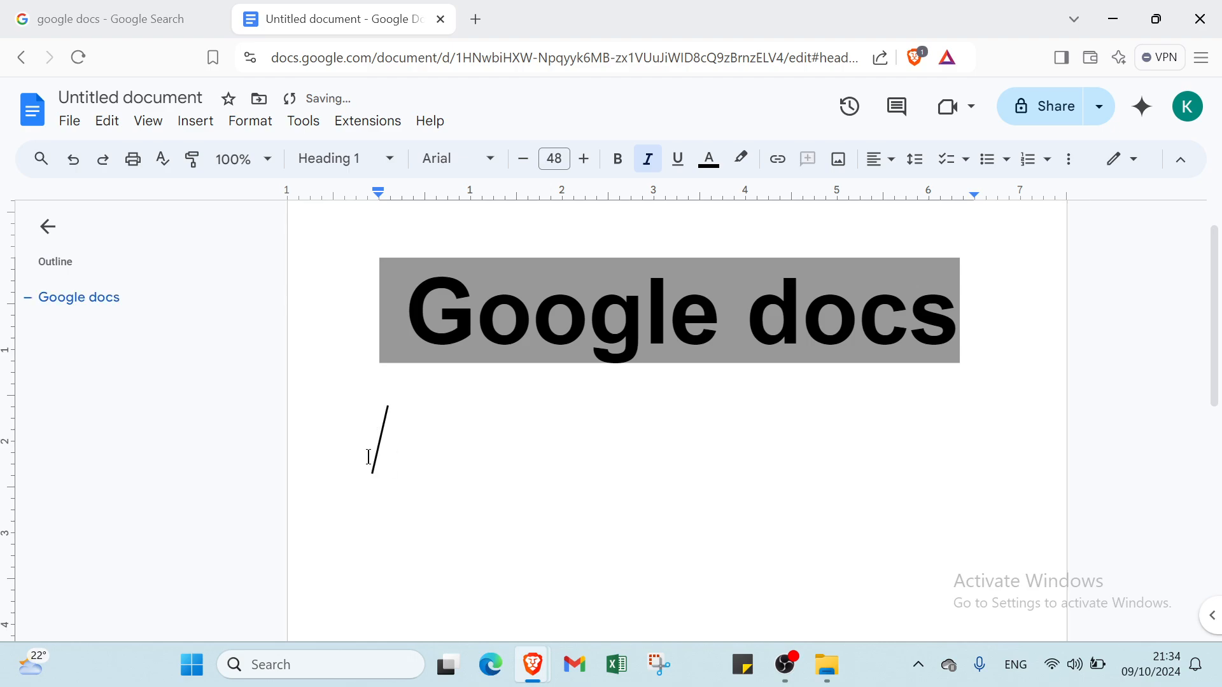
{"action": "type", "text": "how t"}
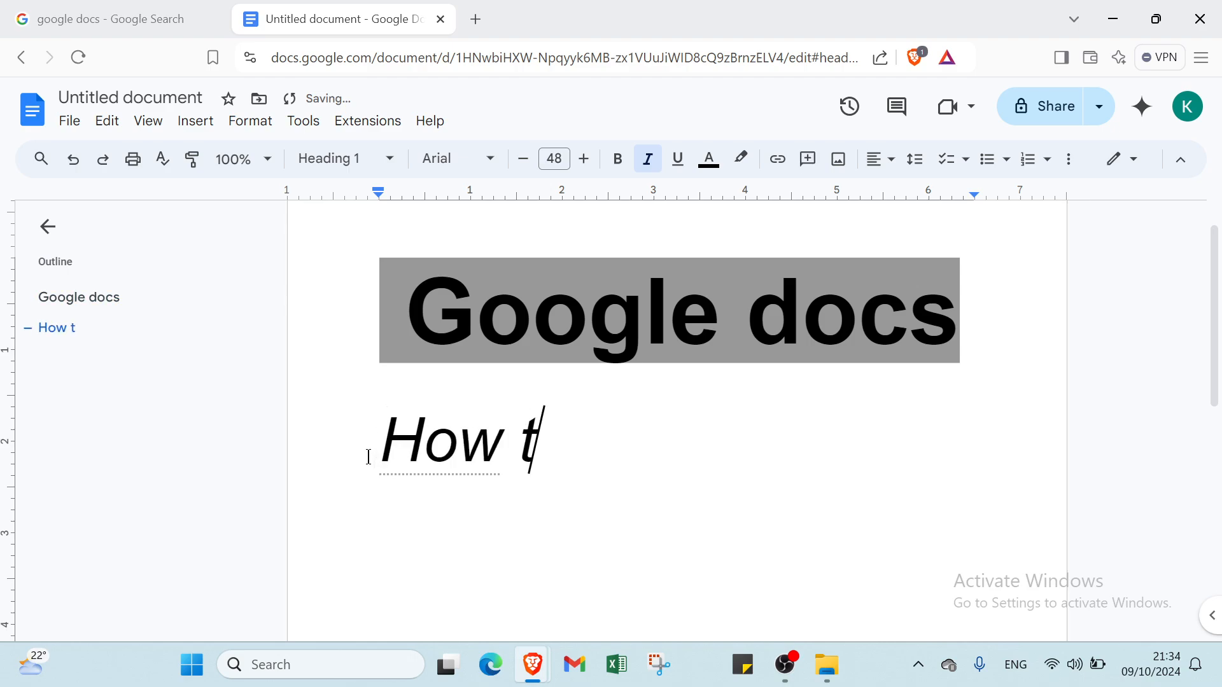
{"action": "type", "text": "o start withb"}
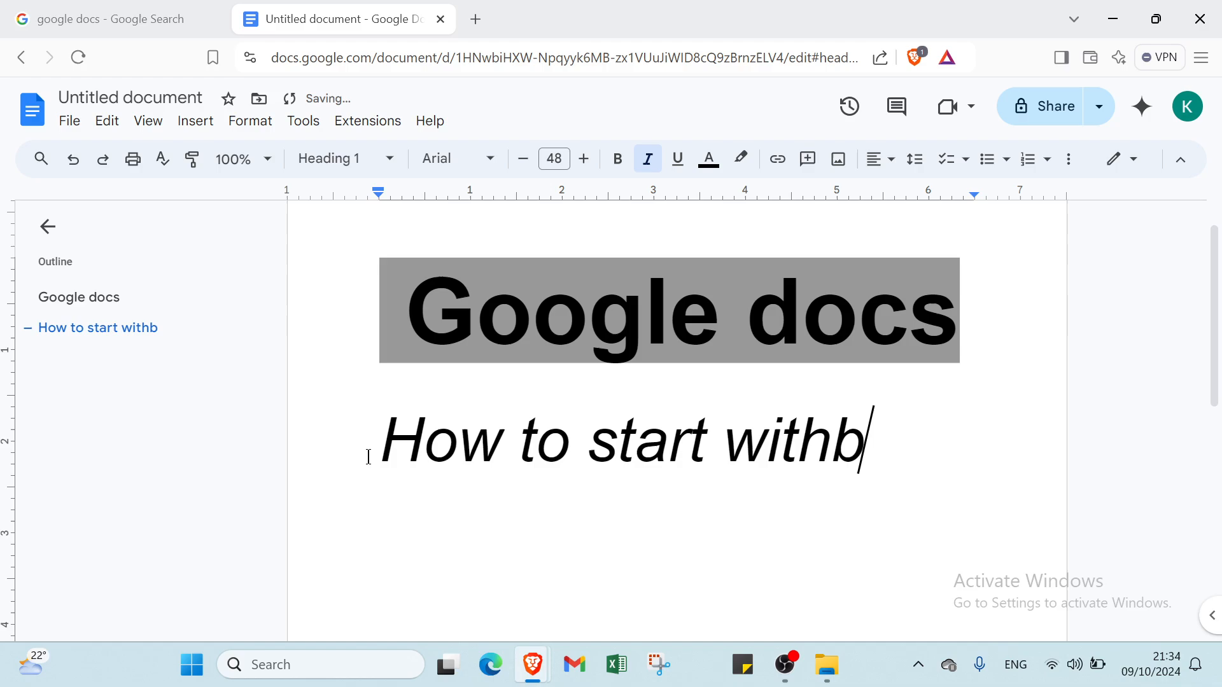
{"action": "key", "text": "BackSpace"}
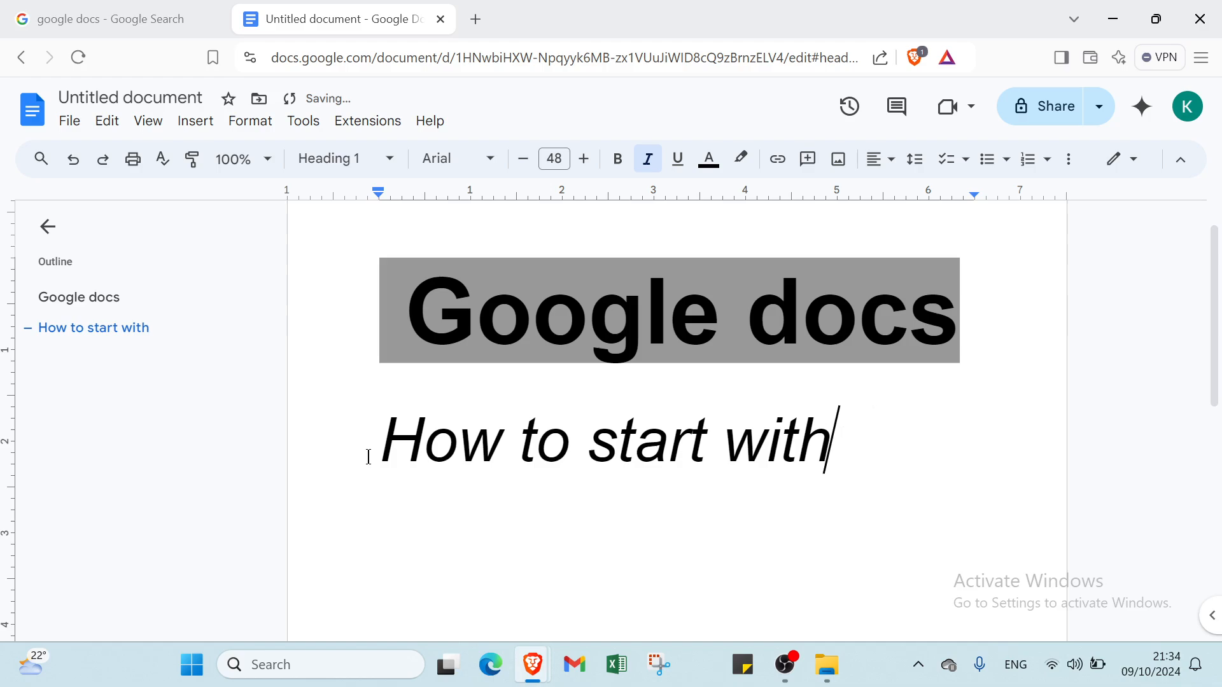
{"action": "type", "text": "google docs"}
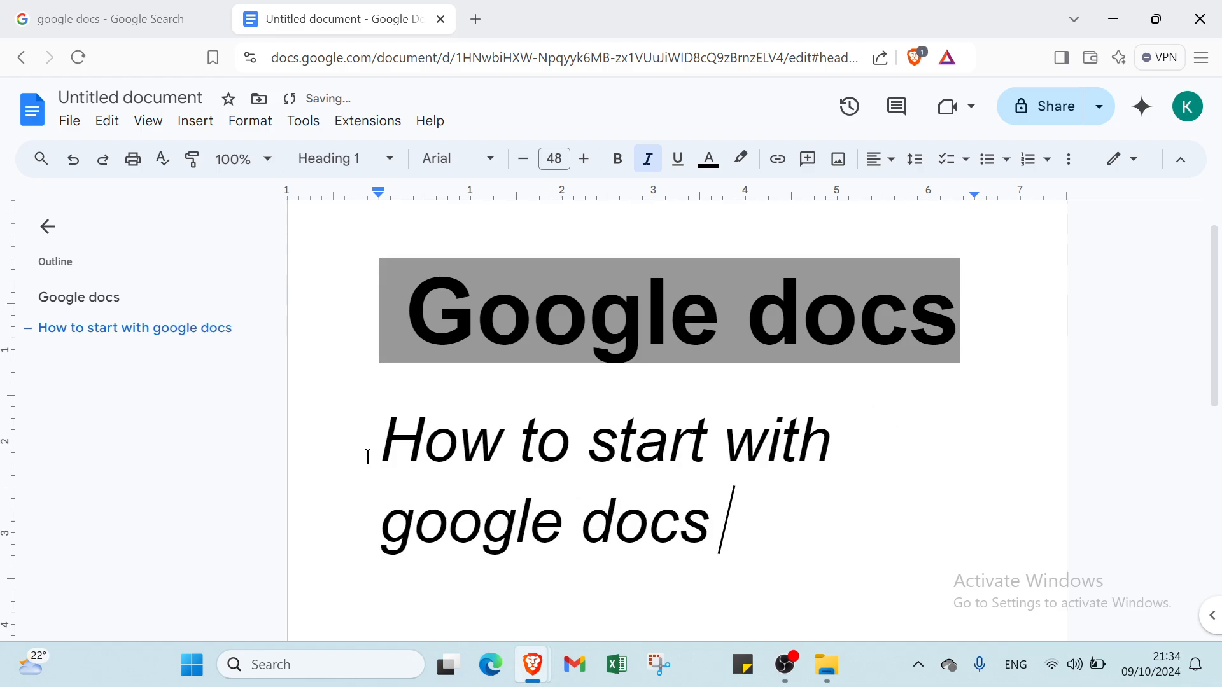
{"action": "type", "text": " ."}
{"action": "key", "text": "BackSpace"}
{"action": "type", "text": ","}
{"action": "key", "text": "BackSpace"}
{"action": "key", "text": "BackSpace"}
{"action": "type", "text": ","}
Undo the recent edits step by step until both the heading and title text are removed
{"action": "left_click", "coordinate": [73, 161]}
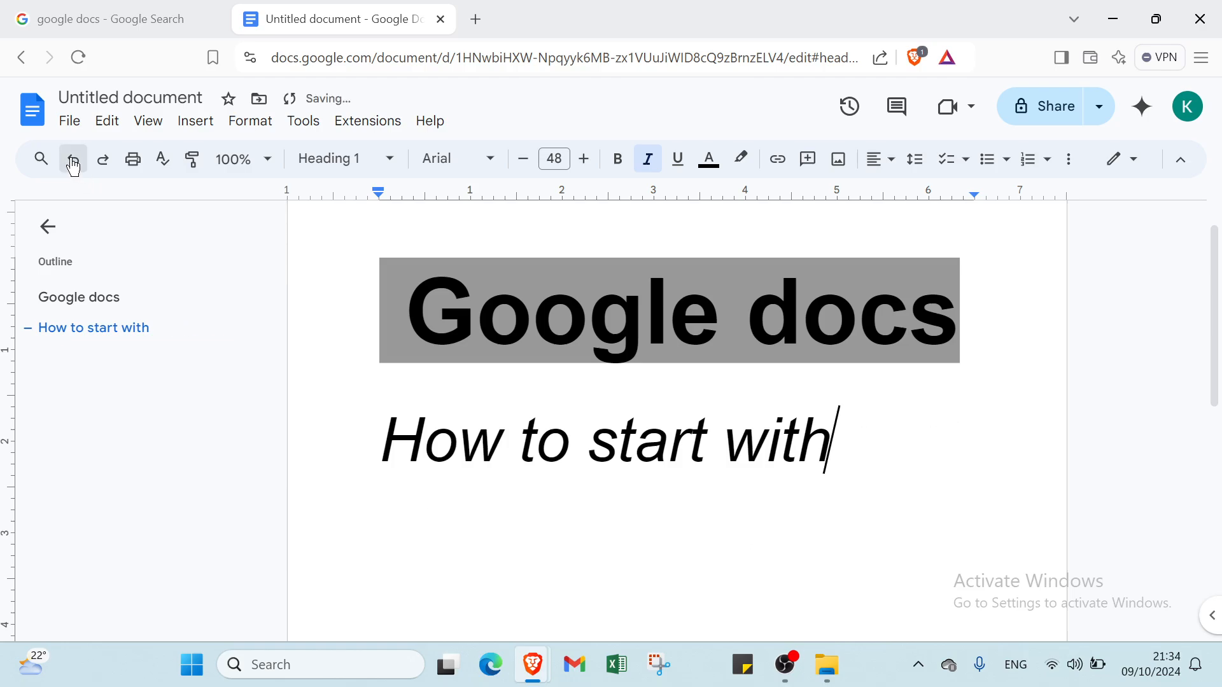
{"action": "left_click", "coordinate": [73, 161]}
{"action": "left_click", "coordinate": [73, 160]}
{"action": "left_click", "coordinate": [72, 160]}
{"action": "left_click", "coordinate": [73, 165]}
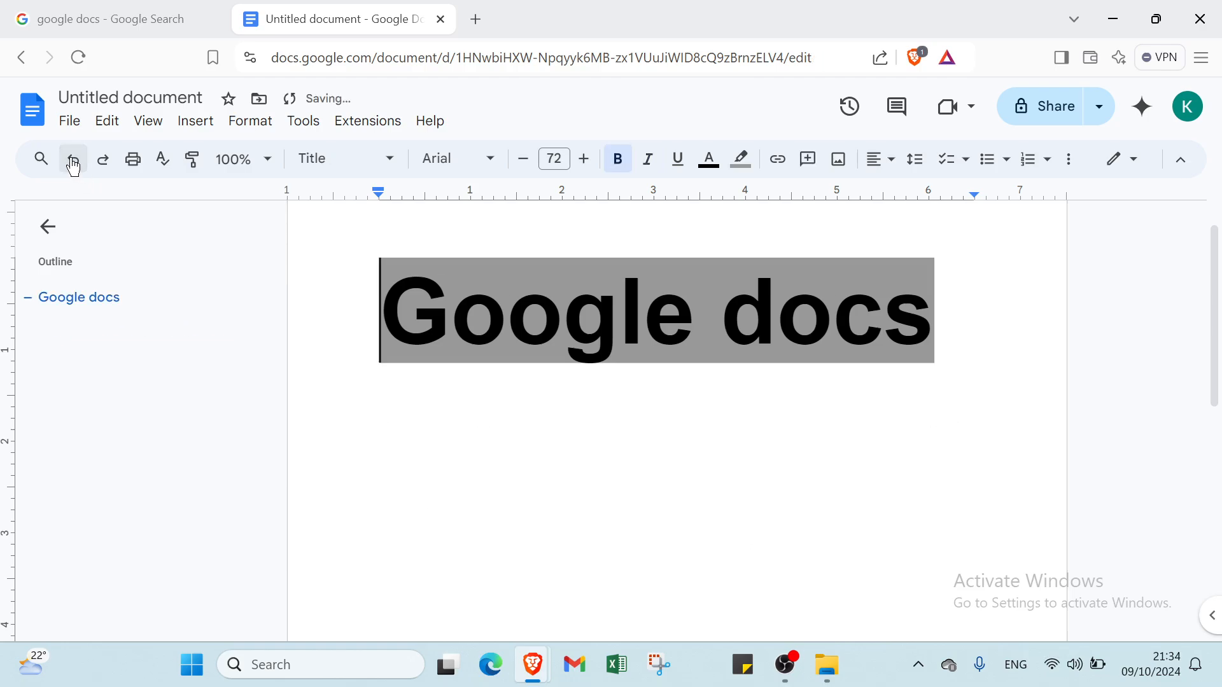
{"action": "left_click", "coordinate": [74, 164]}
{"action": "left_click", "coordinate": [73, 164]}
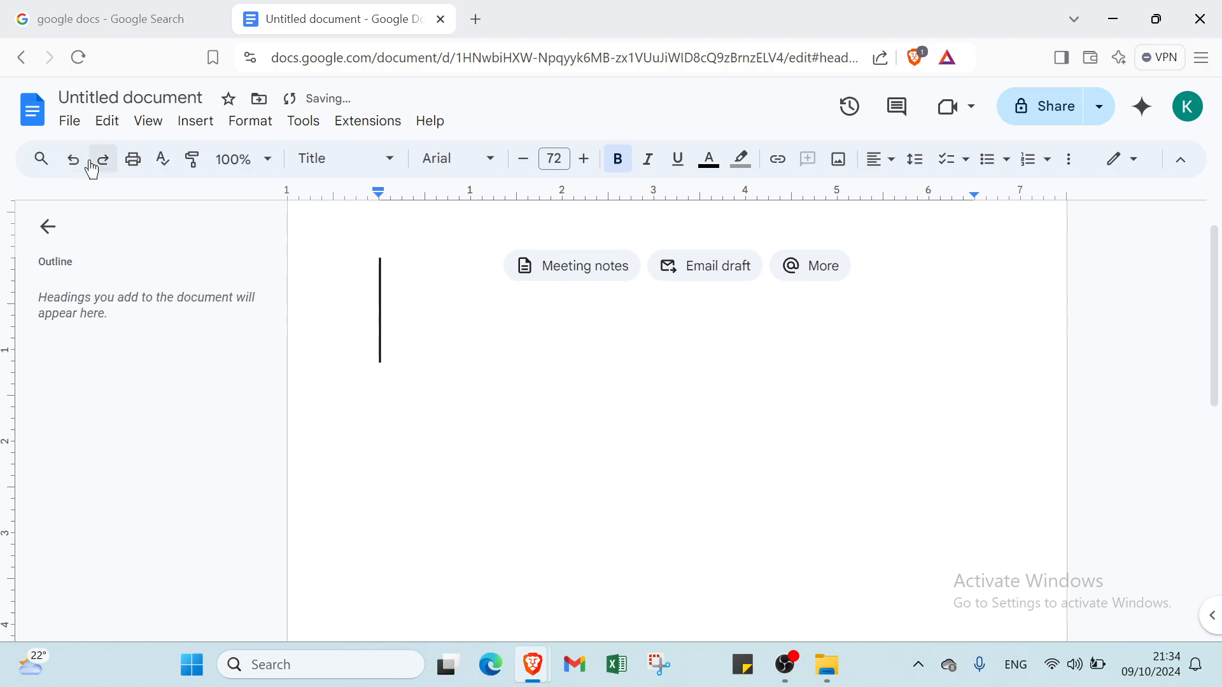
Redo the undone edits to restore the title and the heading "How to start with google docs"
{"action": "left_click", "coordinate": [93, 167]}
{"action": "left_click", "coordinate": [92, 167]}
{"action": "left_click", "coordinate": [92, 166]}
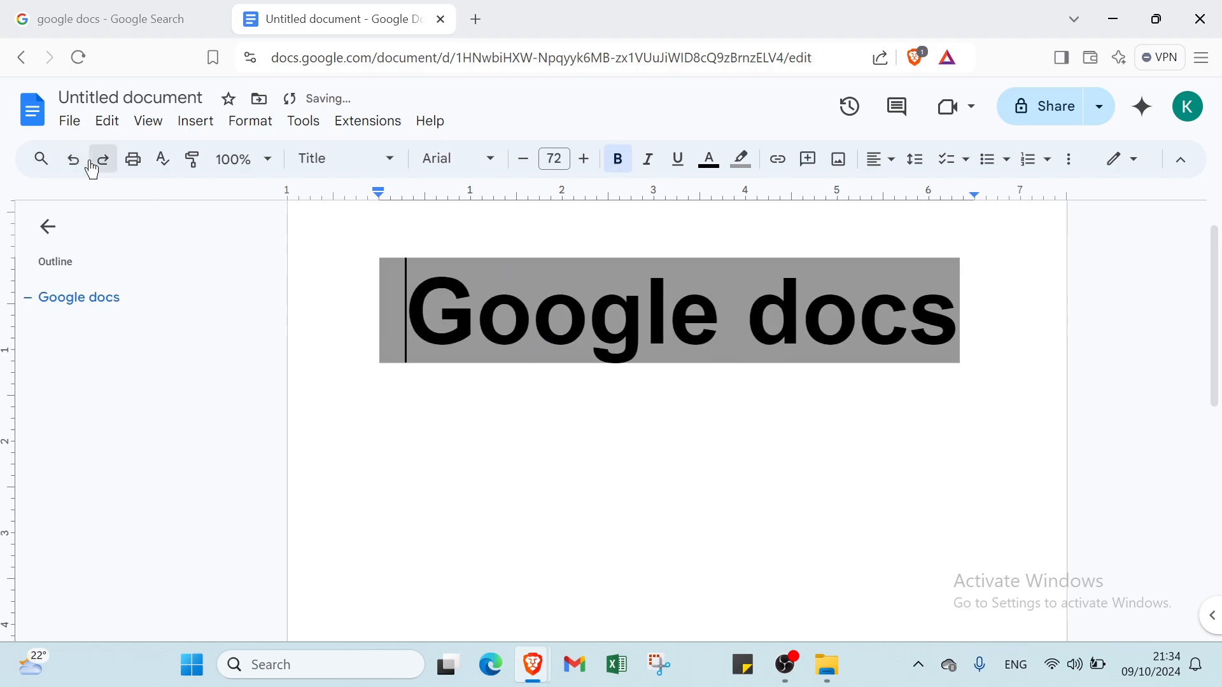
{"action": "left_click", "coordinate": [93, 166]}
{"action": "type", "text": "how to start withb"}
{"action": "key", "text": "BackSpace"}
{"action": "type", "text": "google docs"}
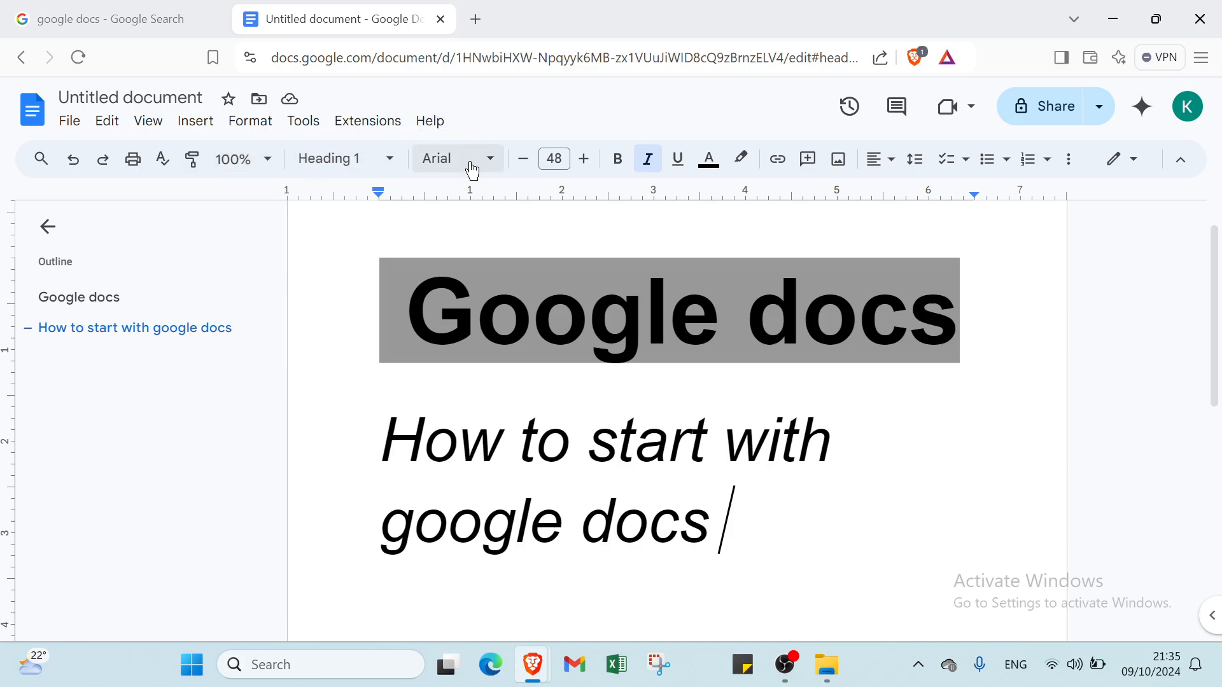
Turn off italics at the end of the heading and look over the alignment and additional indent options
{"action": "left_click", "coordinate": [647, 163]}
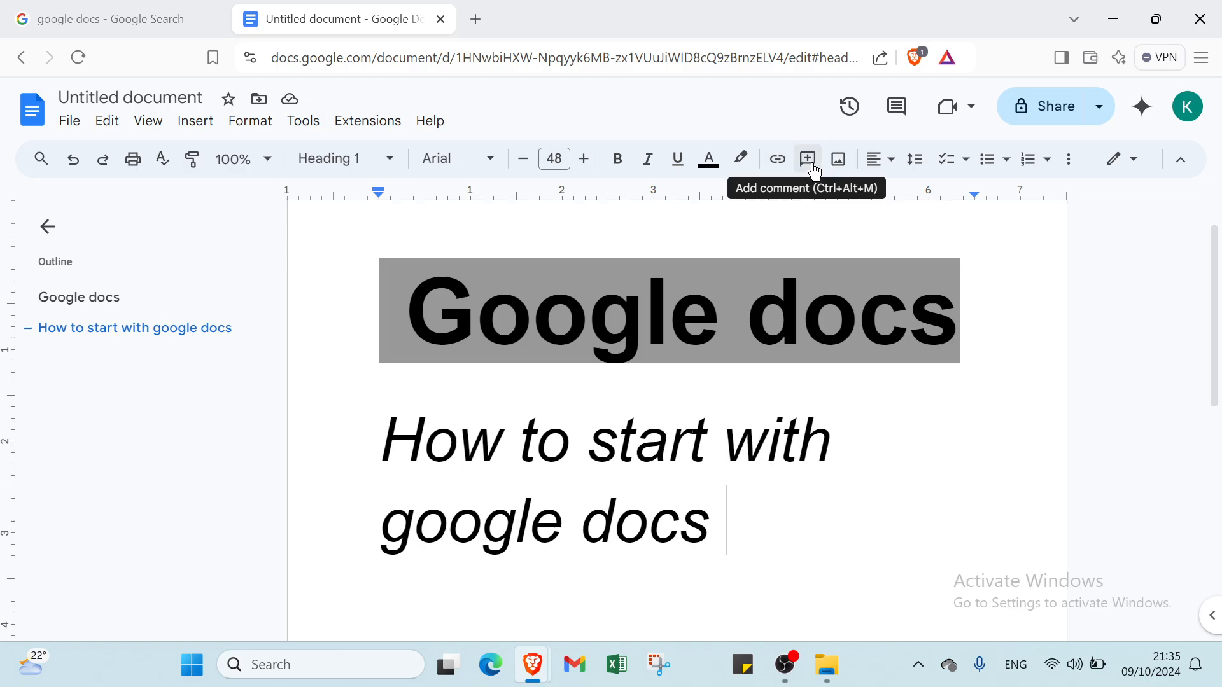
{"action": "left_click", "coordinate": [874, 170]}
{"action": "left_click", "coordinate": [874, 171]}
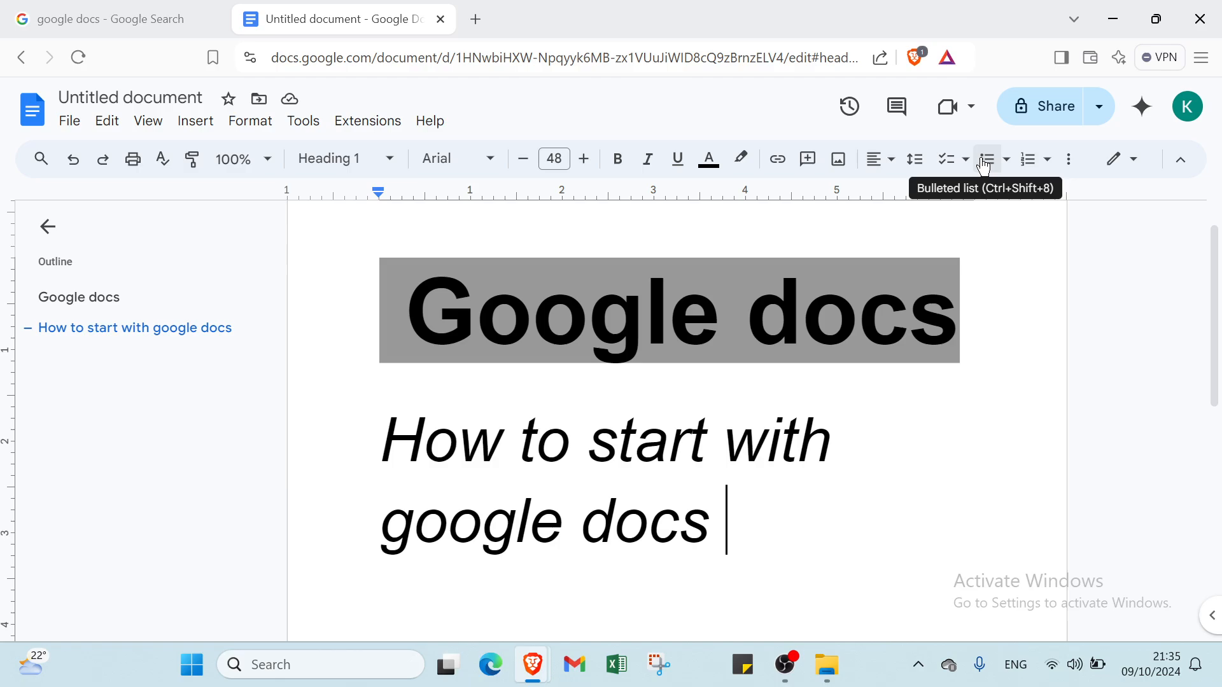
{"action": "left_click", "coordinate": [1071, 163]}
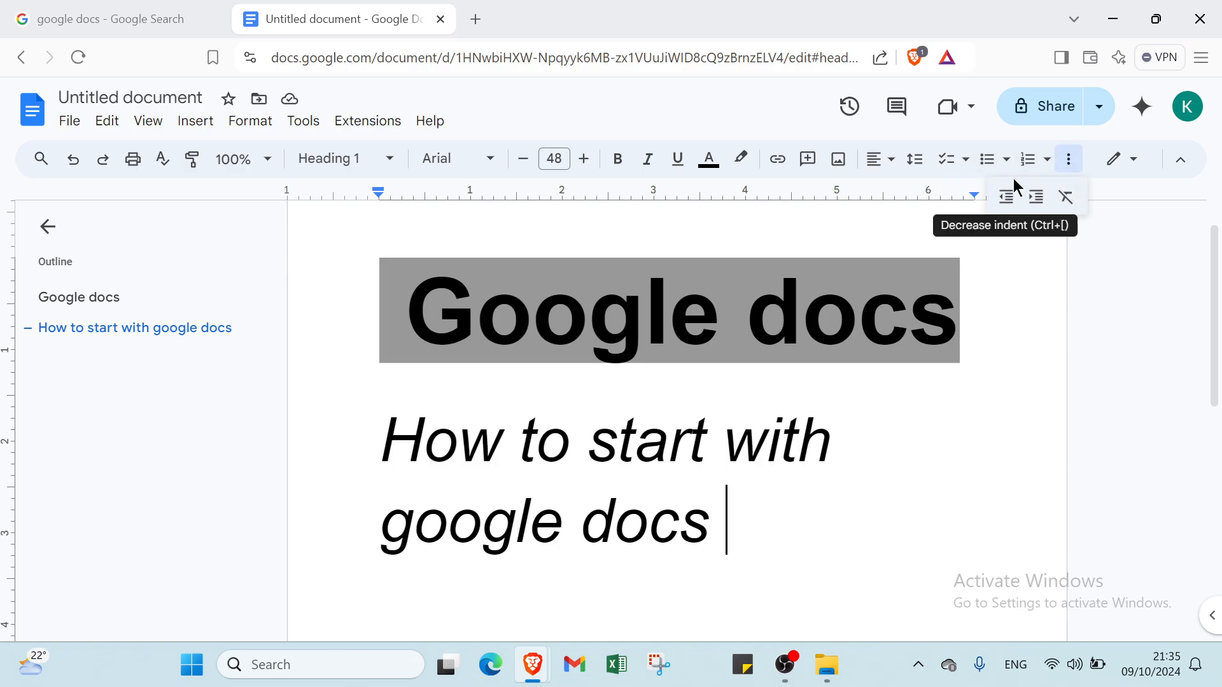
Try a bulleted list on the heading, switch it to a numbered list and remove the extra empty list line
{"action": "left_click", "coordinate": [987, 162]}
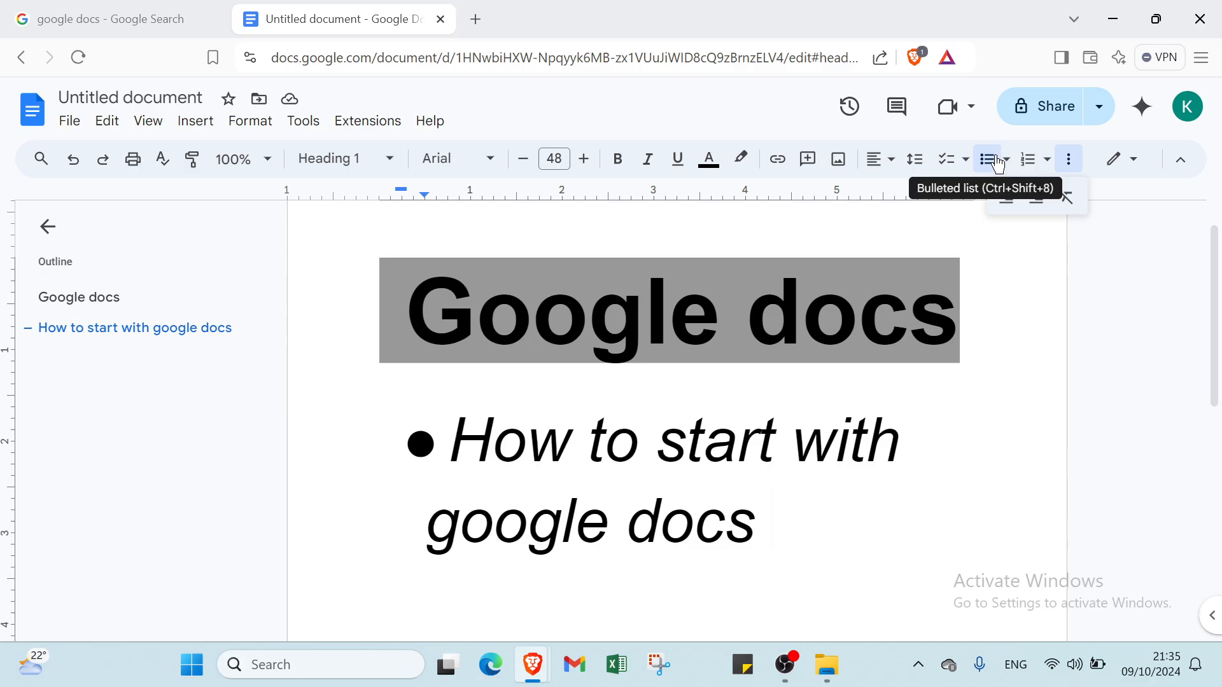
{"action": "left_click", "coordinate": [1028, 161]}
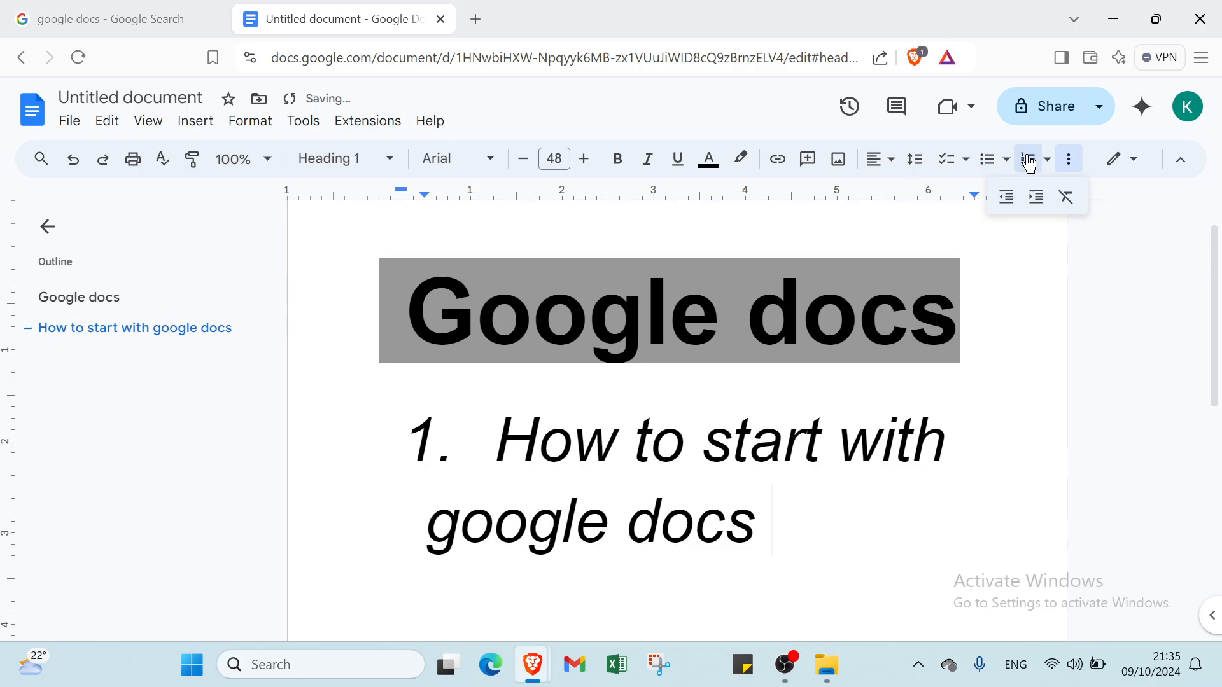
{"action": "key", "text": "Return"}
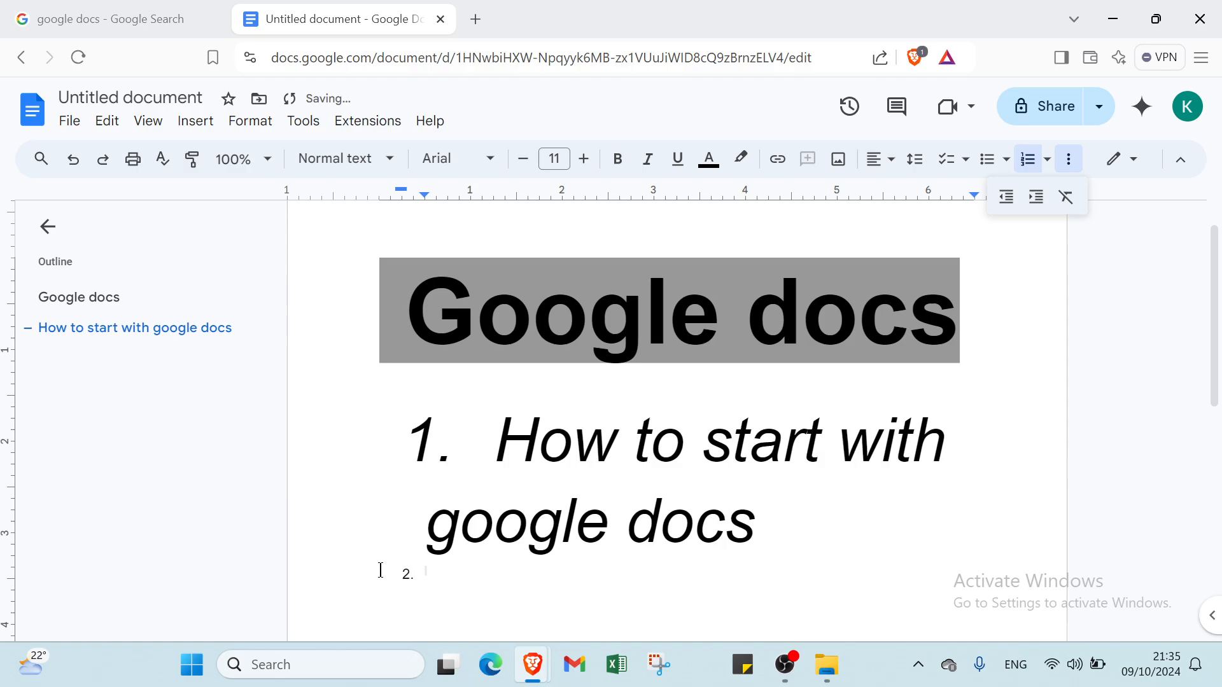
{"action": "key", "text": "BackSpace"}
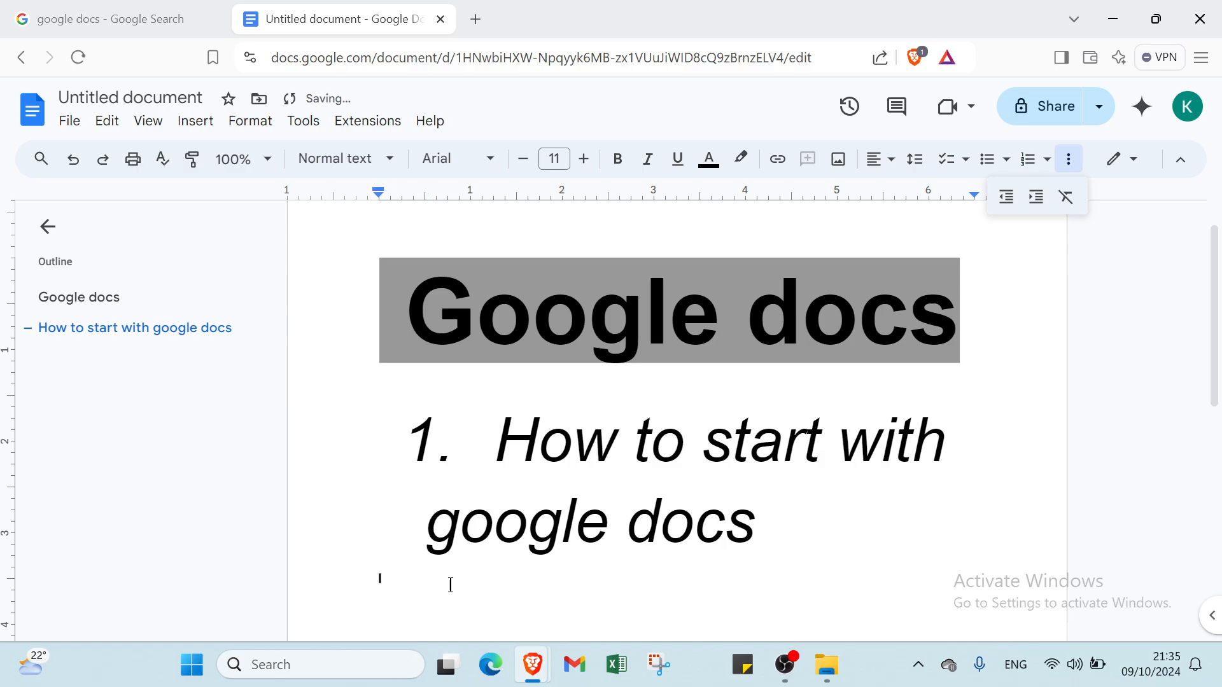
{"action": "key", "text": "BackSpace"}
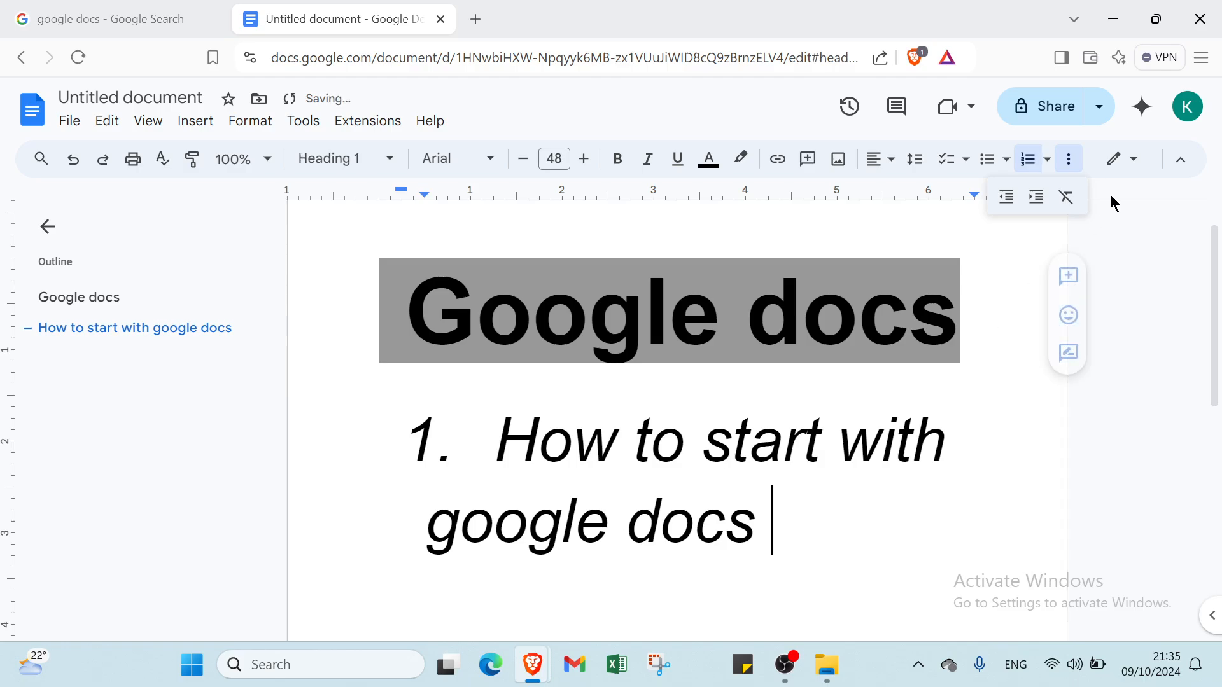
{"action": "left_click", "coordinate": [1063, 167]}
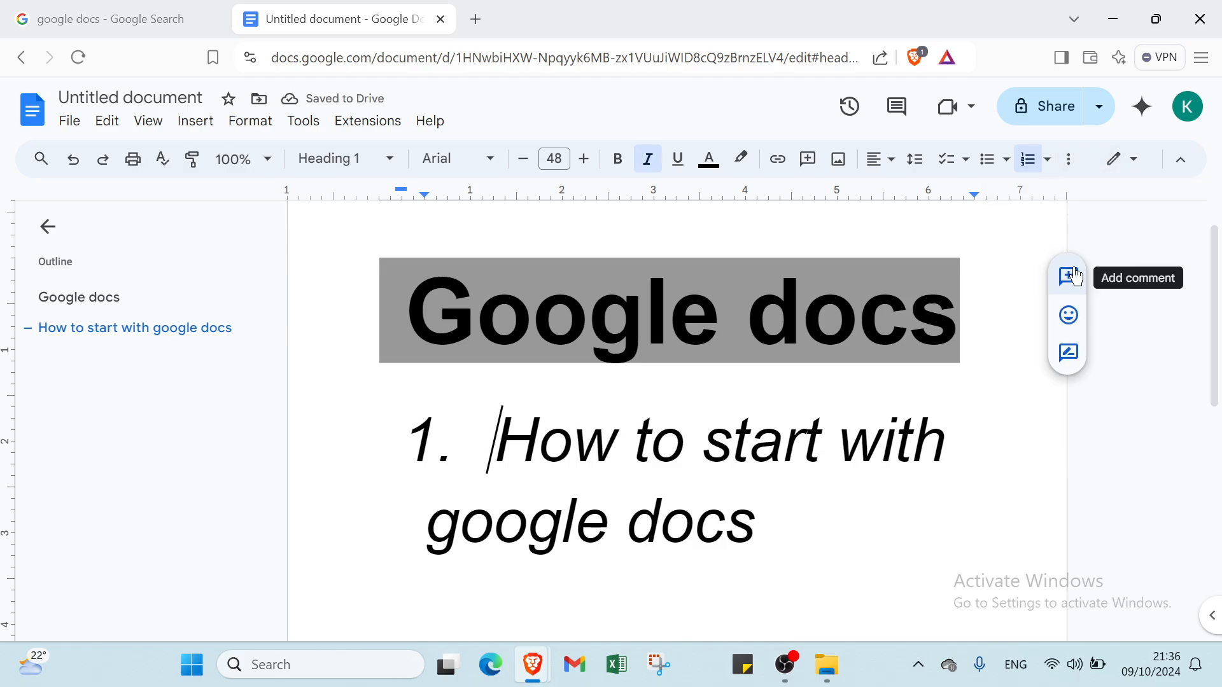
Open and dismiss a new comment, and browse the emoji reactions for the title without adding one
{"action": "left_click", "coordinate": [1075, 276]}
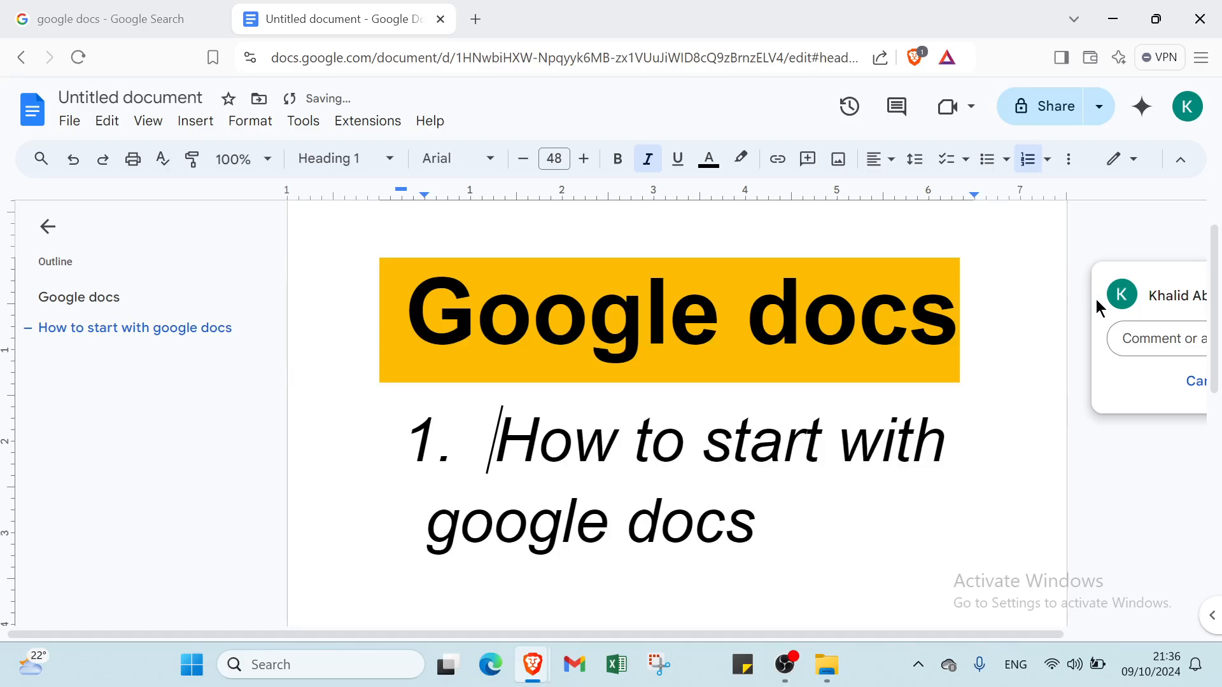
{"action": "key", "text": "Escape"}
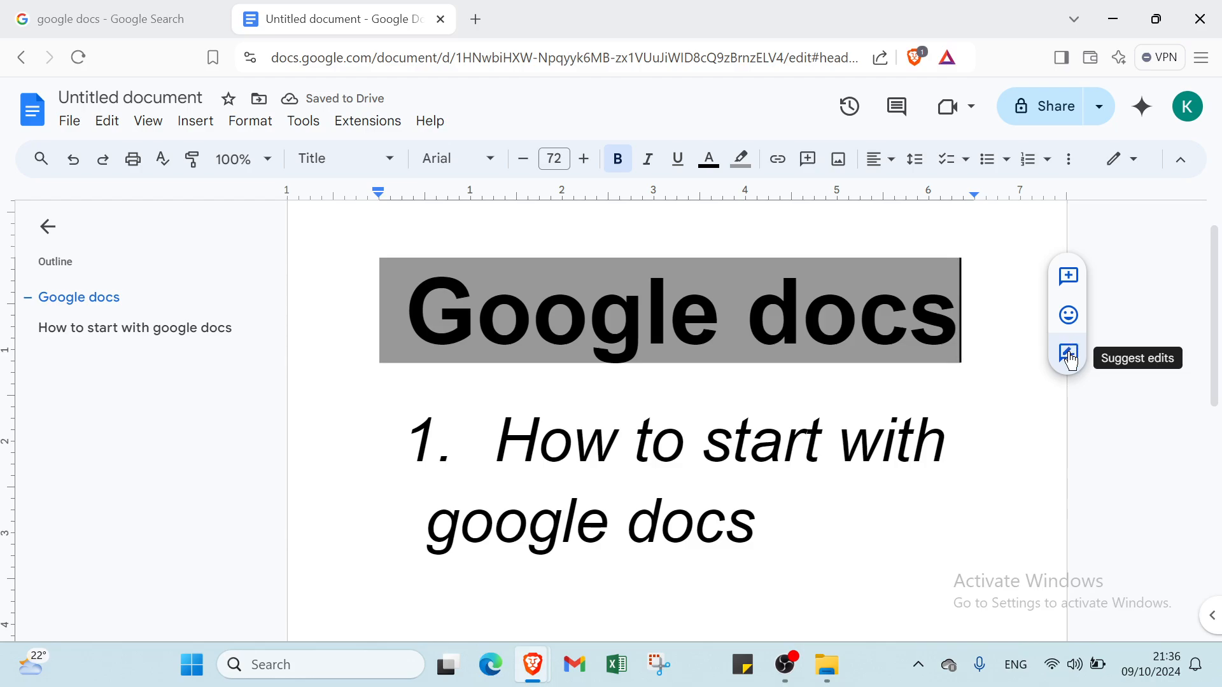
{"action": "left_click", "coordinate": [1069, 315]}
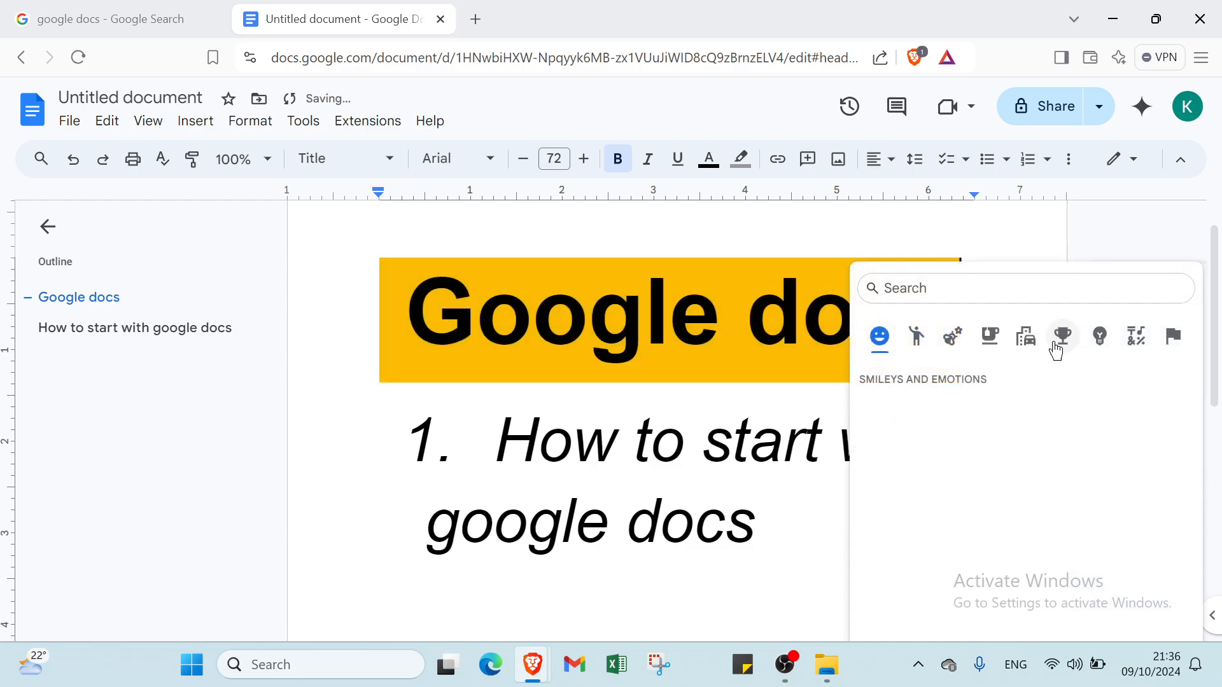
{"action": "scroll", "coordinate": [973, 503], "scroll_direction": "down", "scroll_amount": 3}
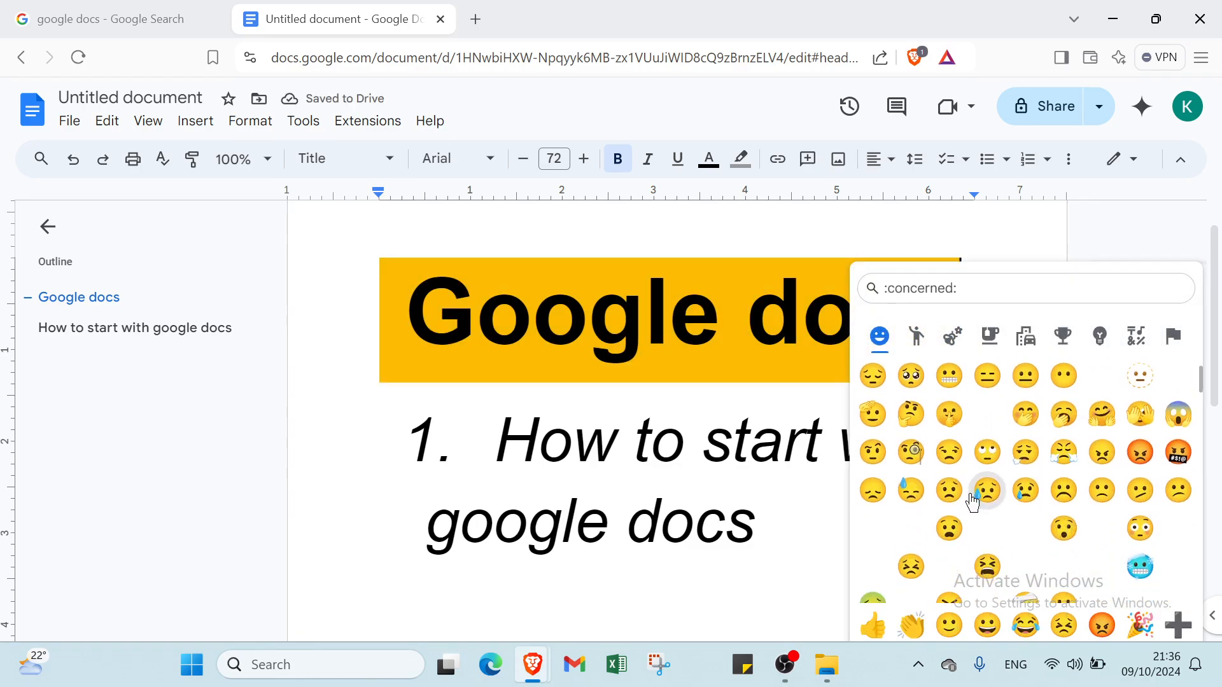
{"action": "scroll", "coordinate": [971, 503], "scroll_direction": "down", "scroll_amount": 3}
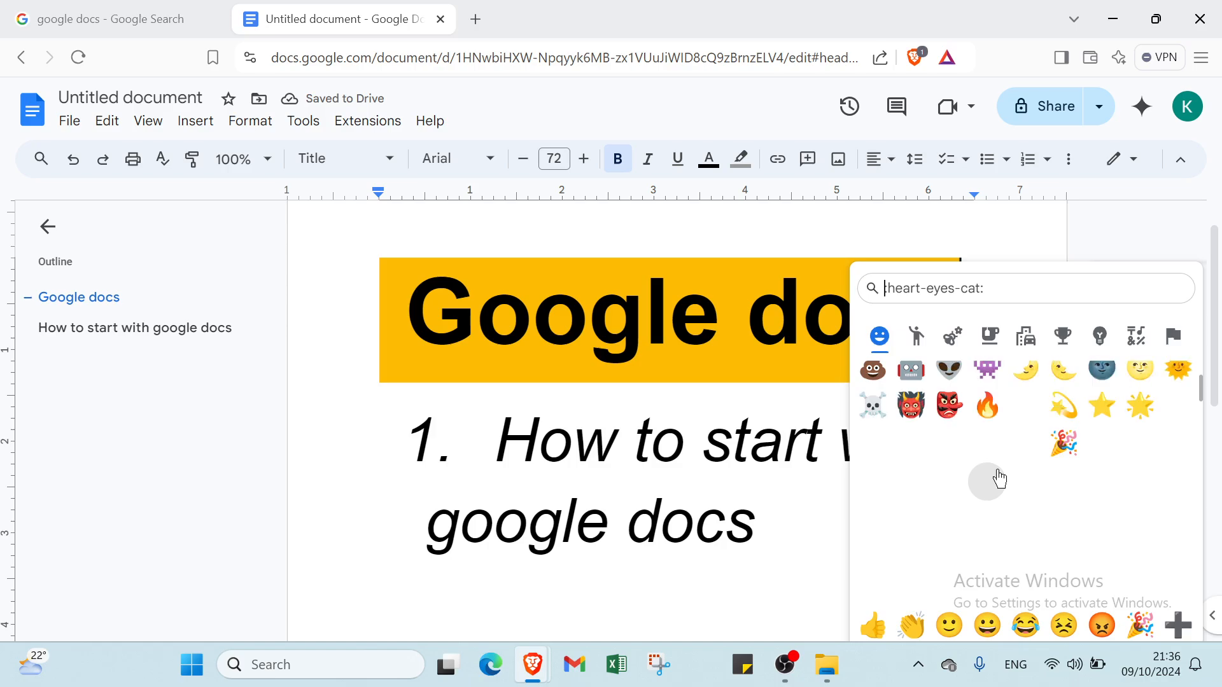
{"action": "scroll", "coordinate": [998, 478], "scroll_direction": "down", "scroll_amount": 8}
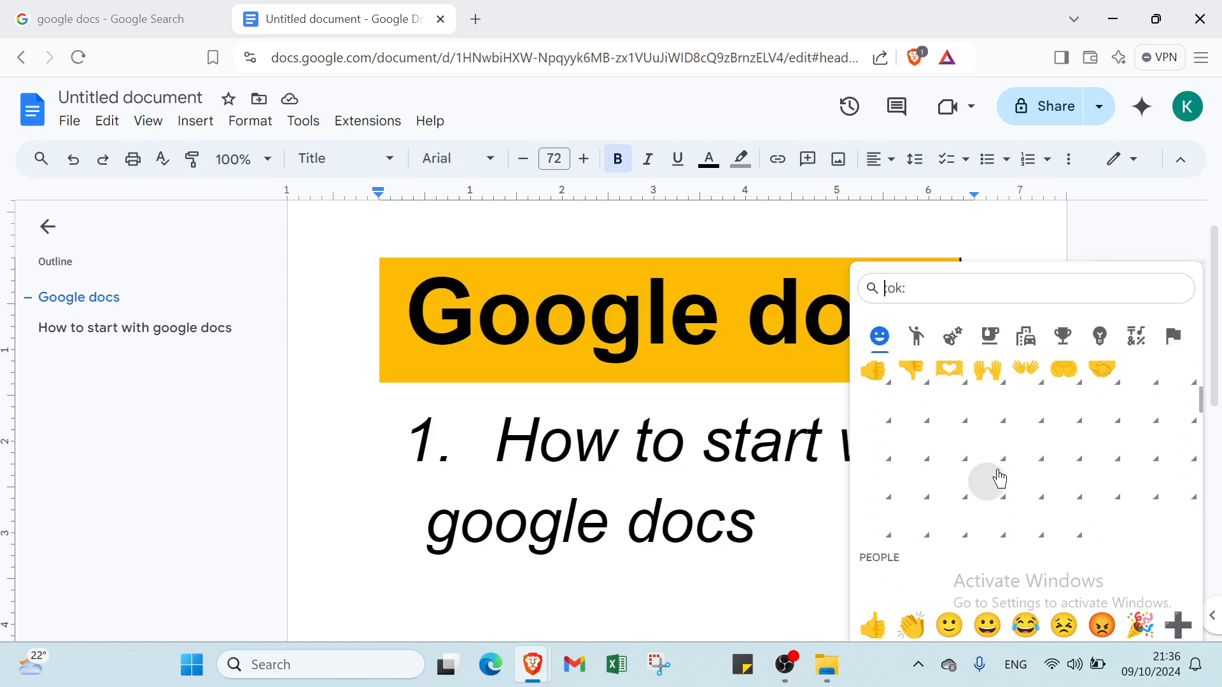
{"action": "scroll", "coordinate": [996, 477], "scroll_direction": "down", "scroll_amount": 10}
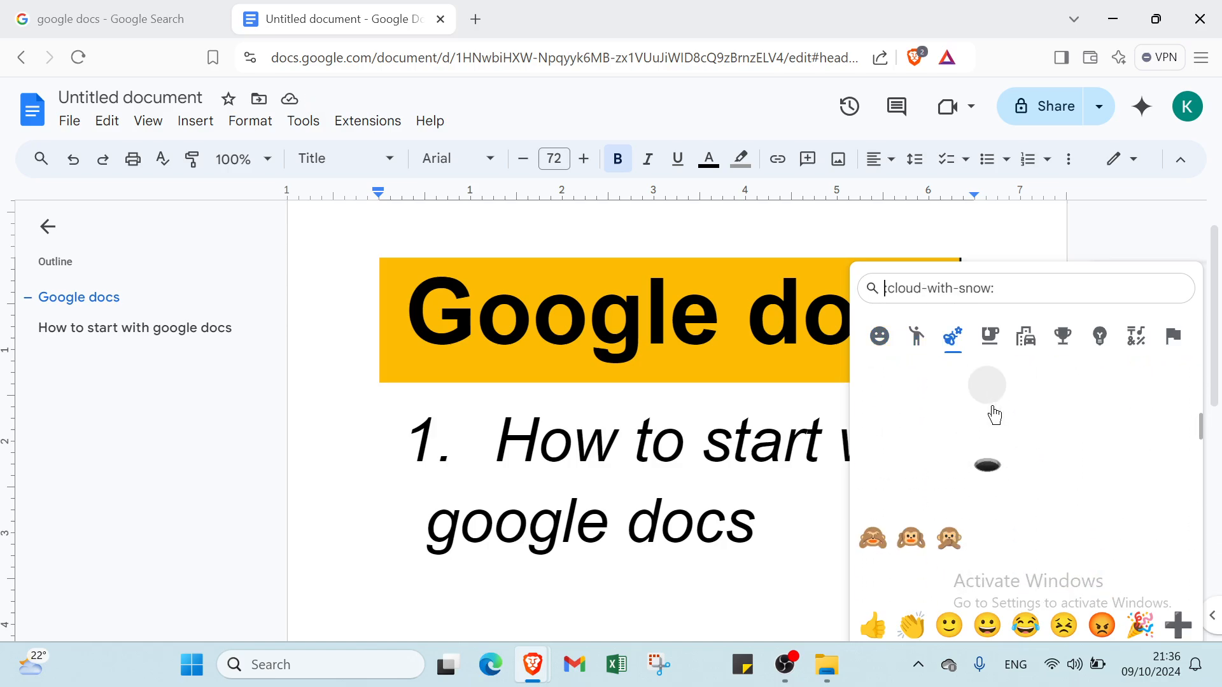
{"action": "left_click", "coordinate": [797, 515]}
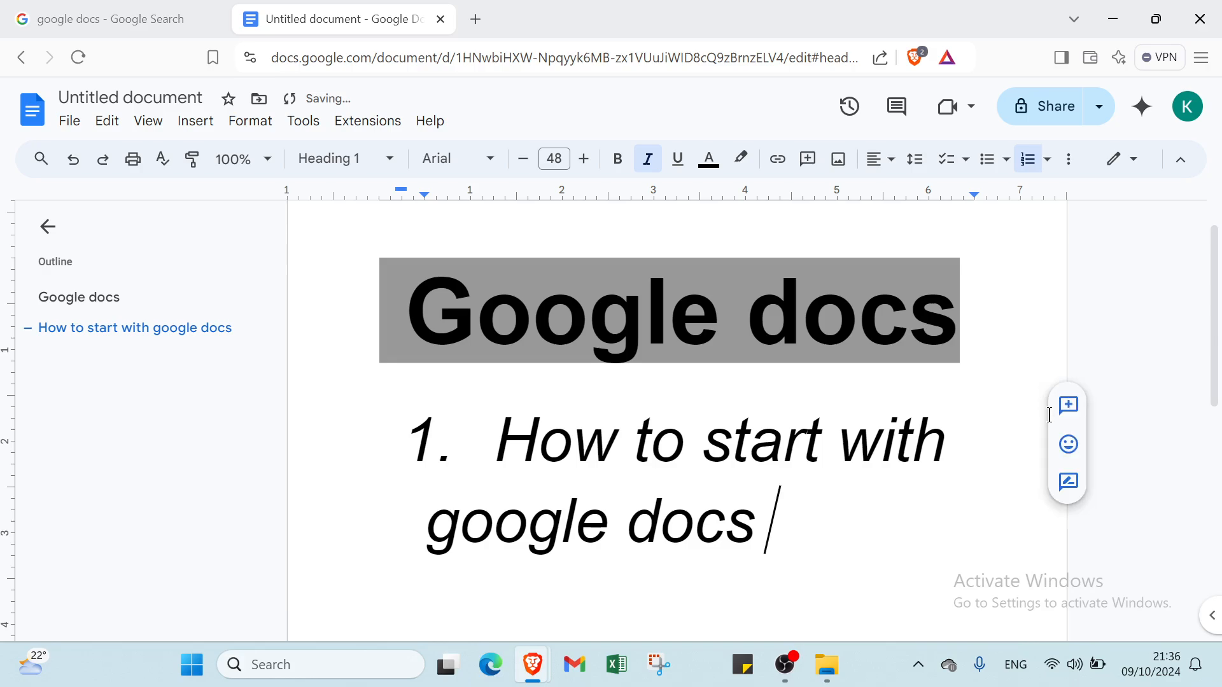
Switch the document to suggesting mode for proposing edits
{"action": "left_click", "coordinate": [1074, 494]}
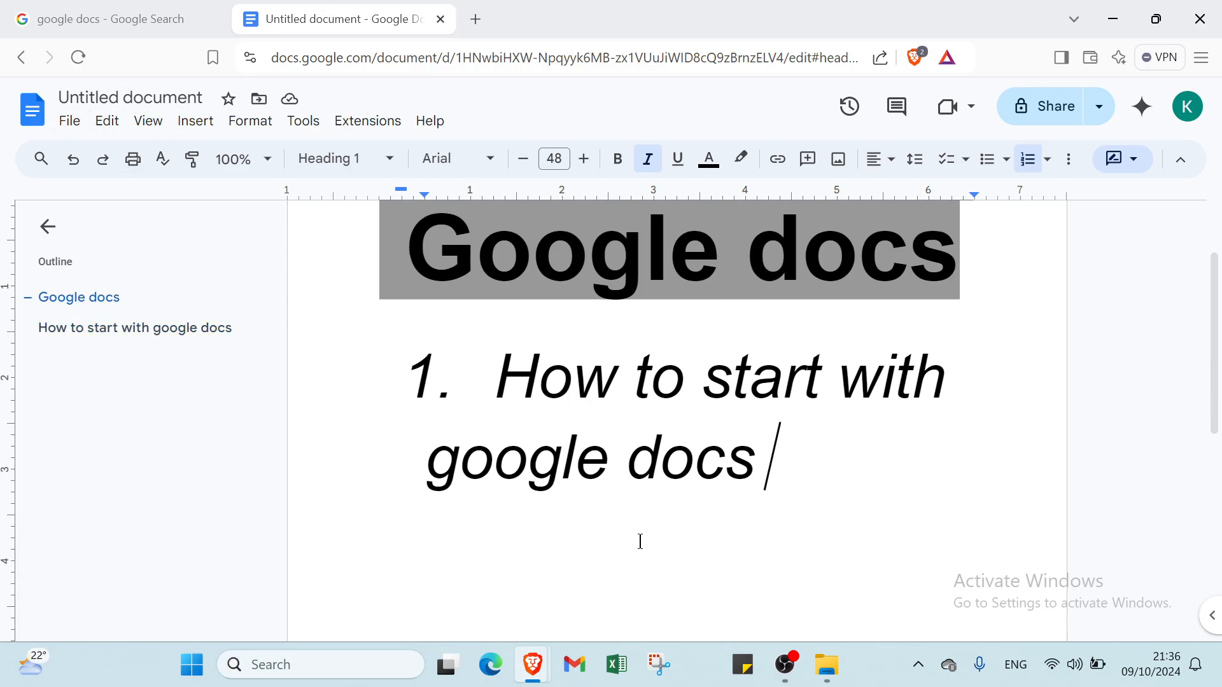
{"action": "scroll", "coordinate": [614, 550], "scroll_direction": "up", "scroll_amount": 2}
{"action": "scroll", "coordinate": [635, 526], "scroll_direction": "down", "scroll_amount": 1}
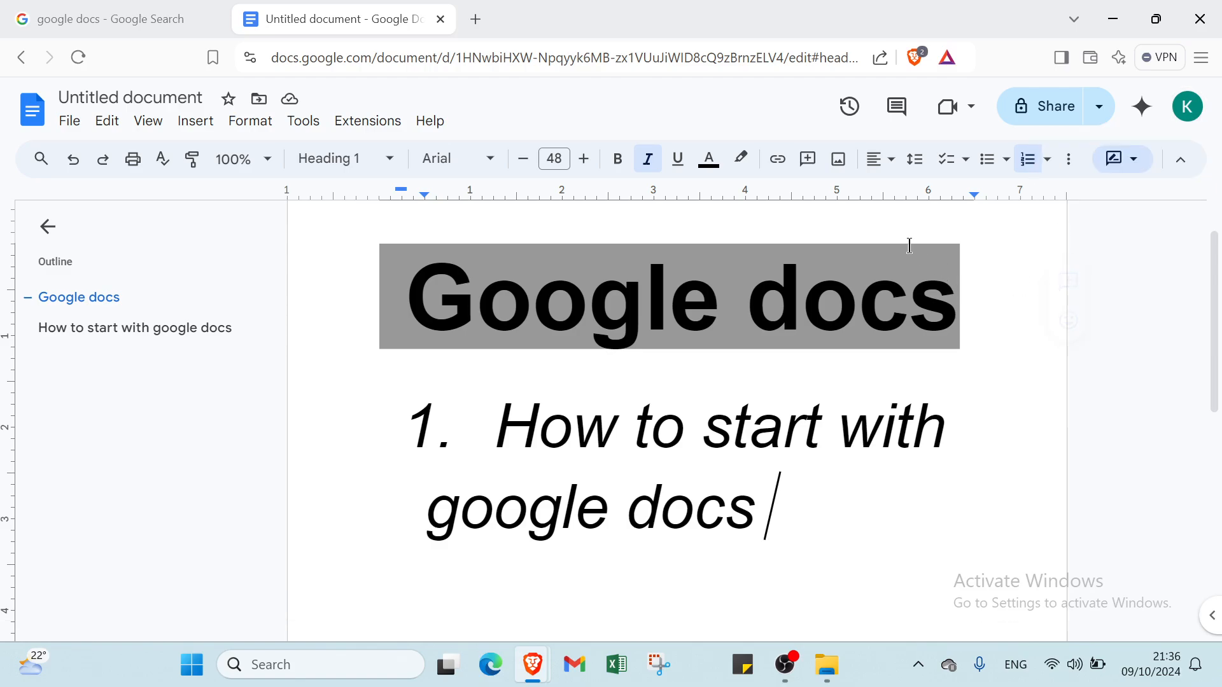
{"action": "left_click", "coordinate": [55, 242]}
{"action": "left_click", "coordinate": [47, 237]}
{"action": "left_click", "coordinate": [147, 11]}
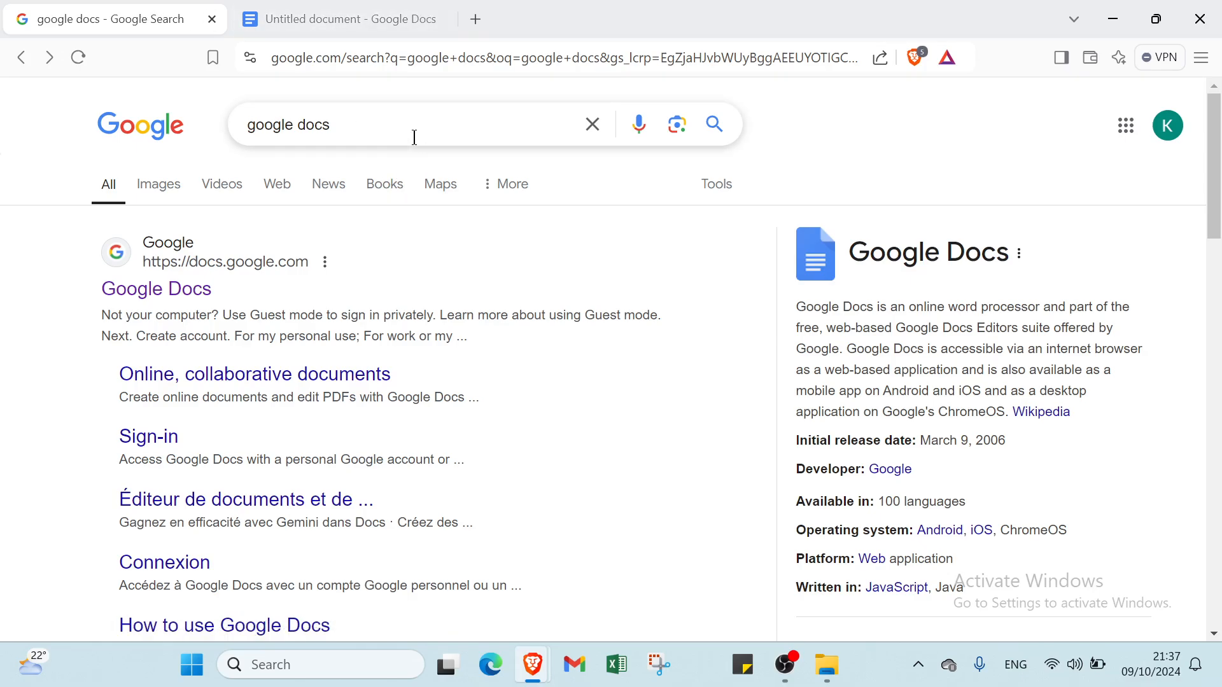
{"action": "left_click", "coordinate": [355, 14]}
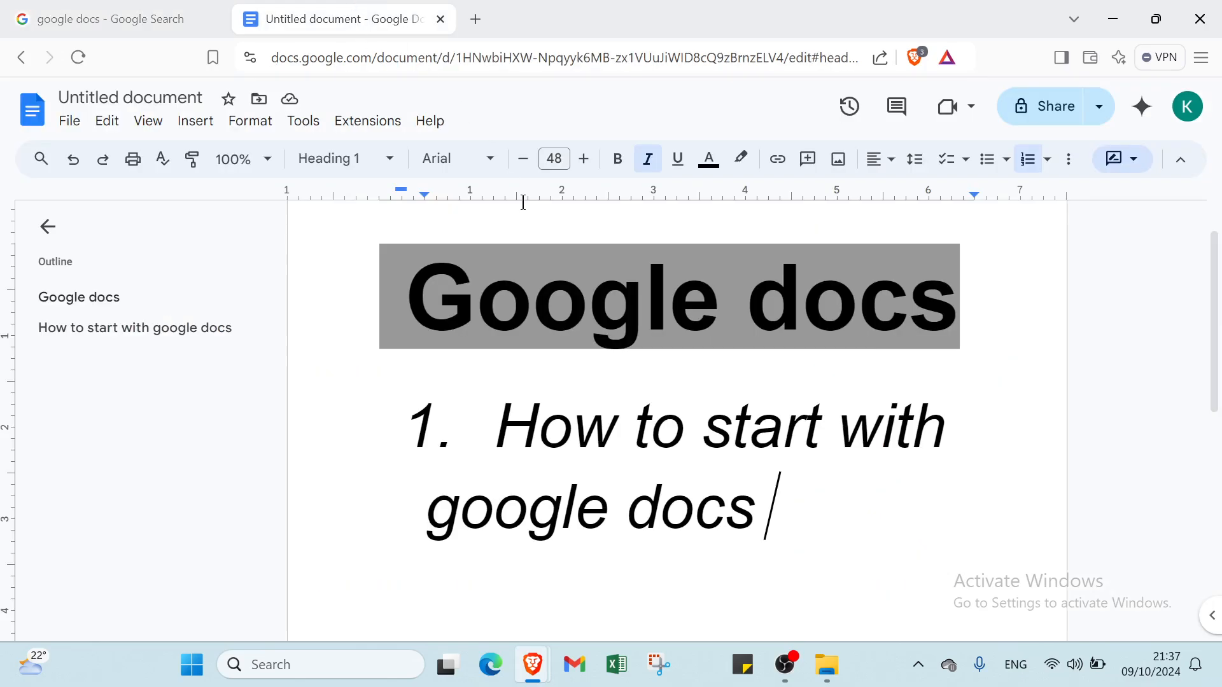
{"action": "left_click", "coordinate": [139, 19]}
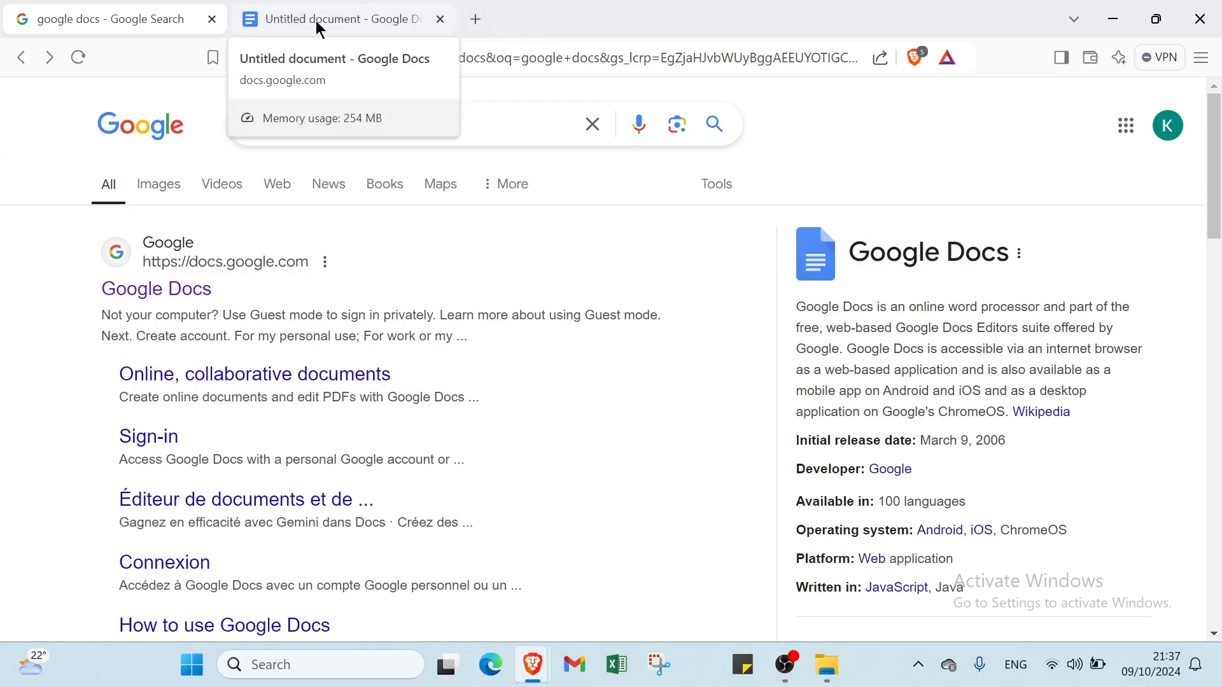
{"action": "left_click", "coordinate": [284, 28]}
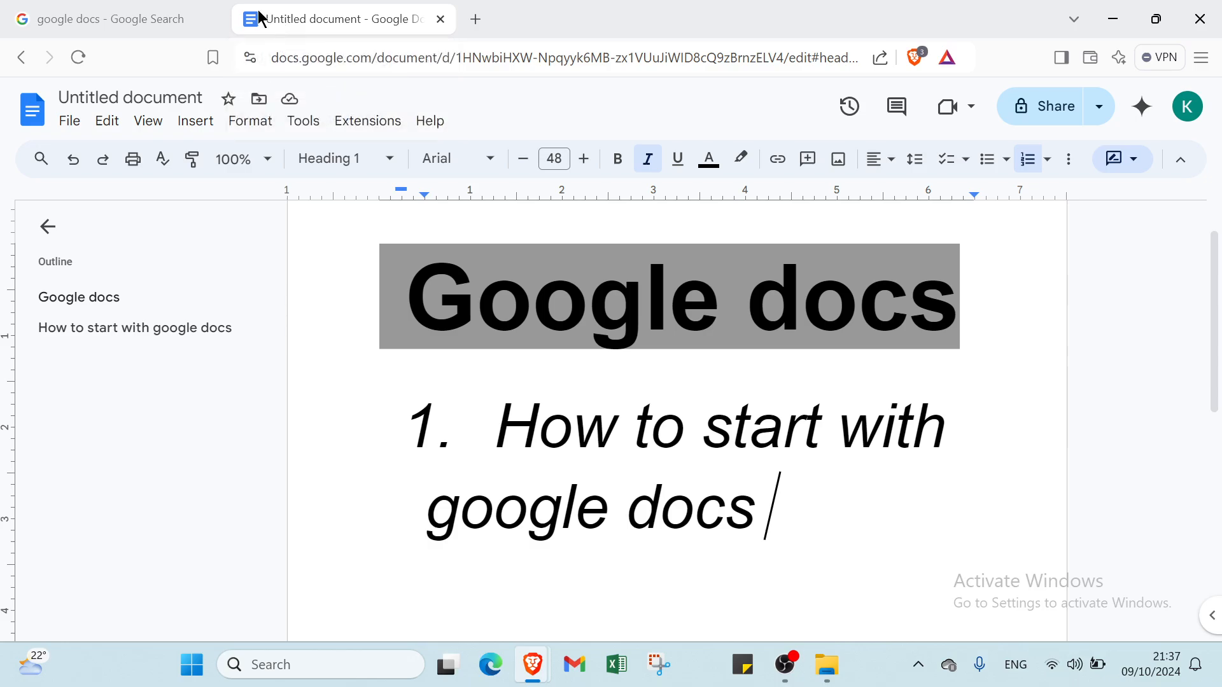
Return to the list of recent documents and move the document "test" to the trash
{"action": "left_click", "coordinate": [21, 58]}
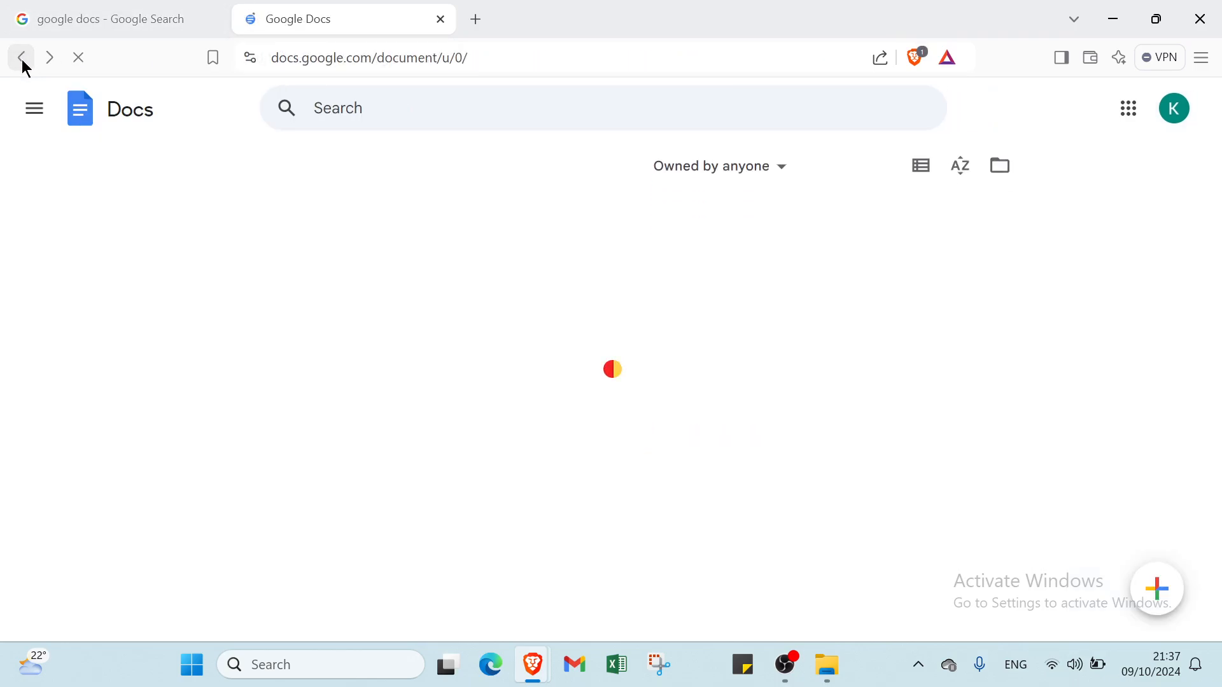
{"action": "left_click", "coordinate": [560, 426]}
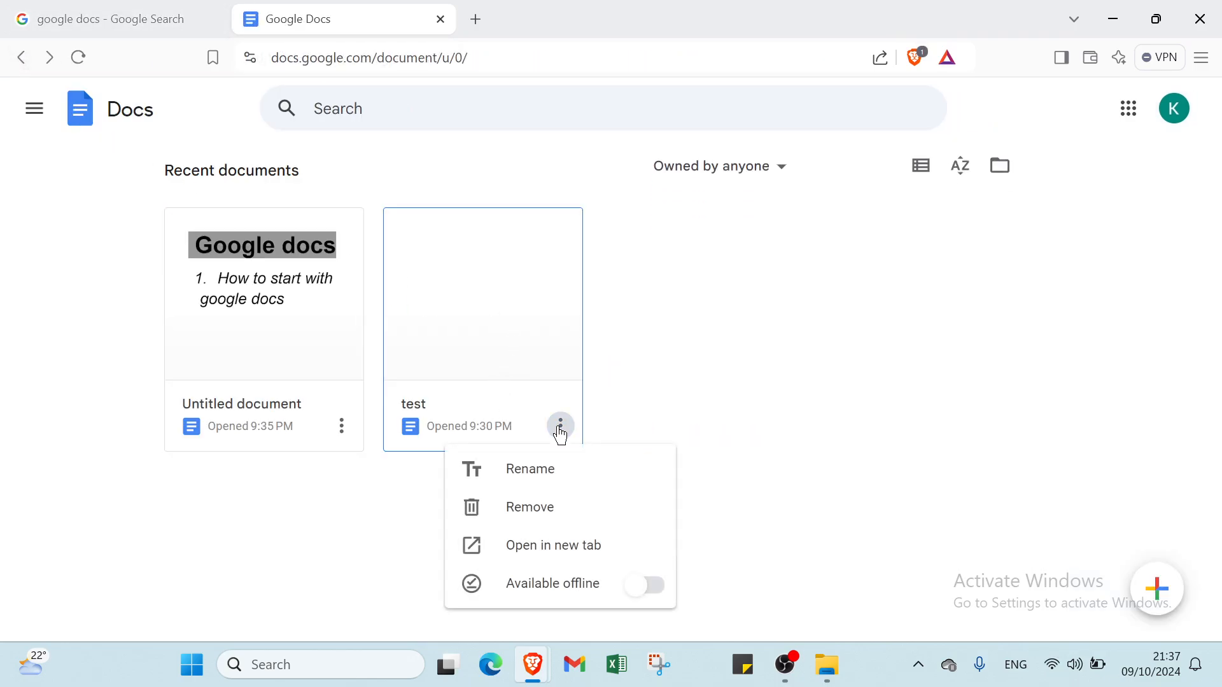
{"action": "left_click", "coordinate": [533, 512]}
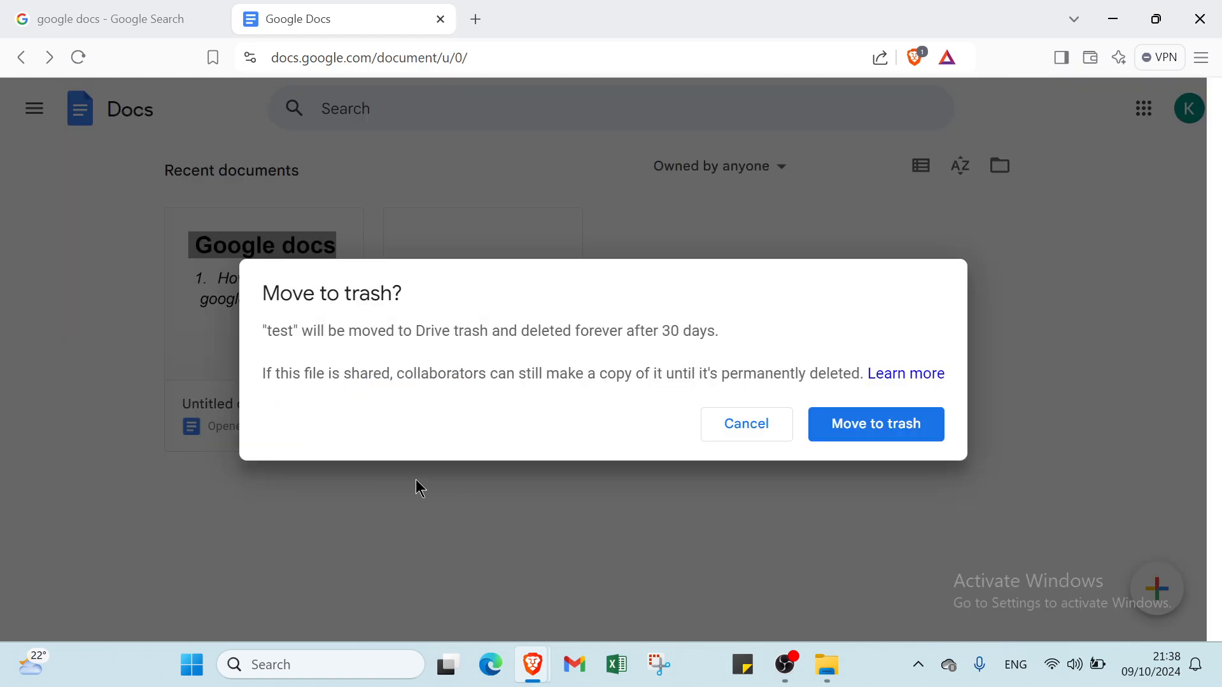
{"action": "left_click", "coordinate": [832, 432]}
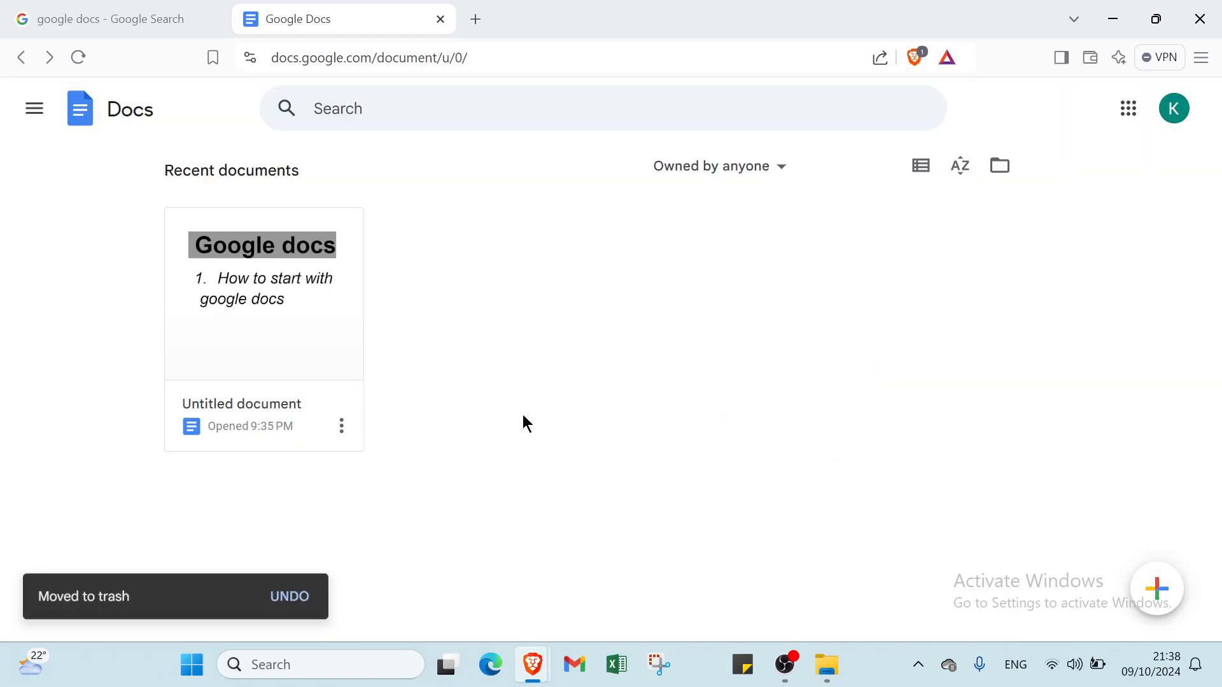
Move the document "Untitled document" to the trash
{"action": "left_click", "coordinate": [340, 436]}
{"action": "left_click", "coordinate": [380, 509]}
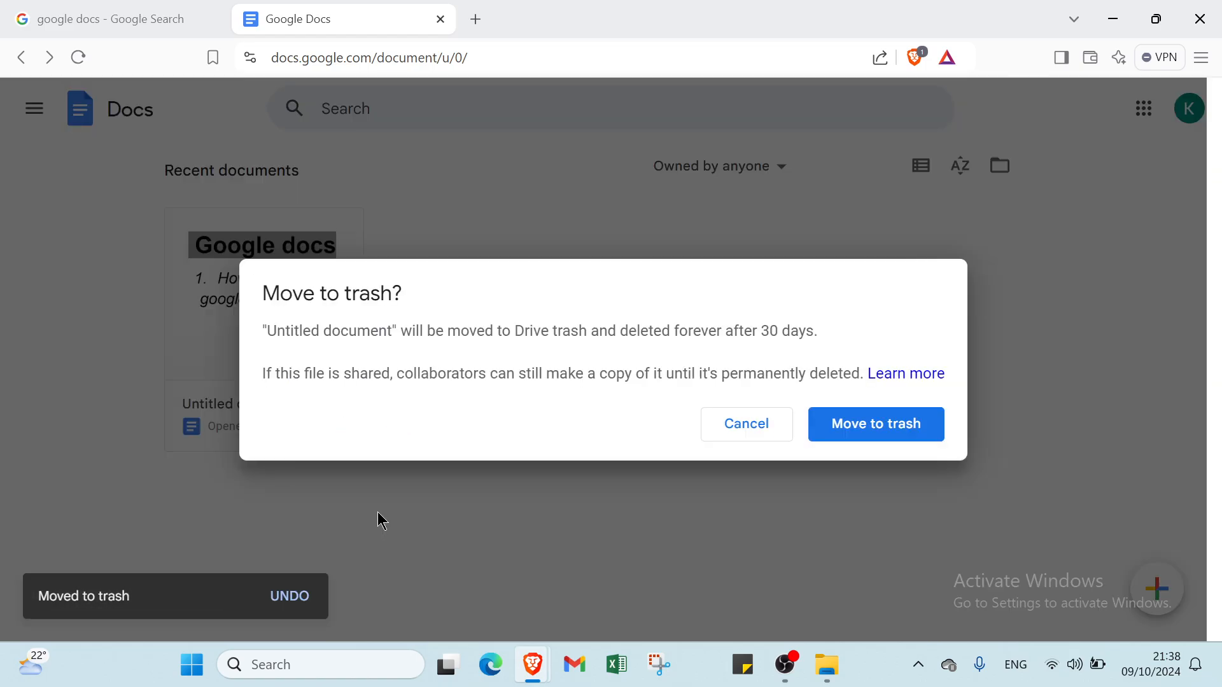
{"action": "left_click", "coordinate": [906, 426]}
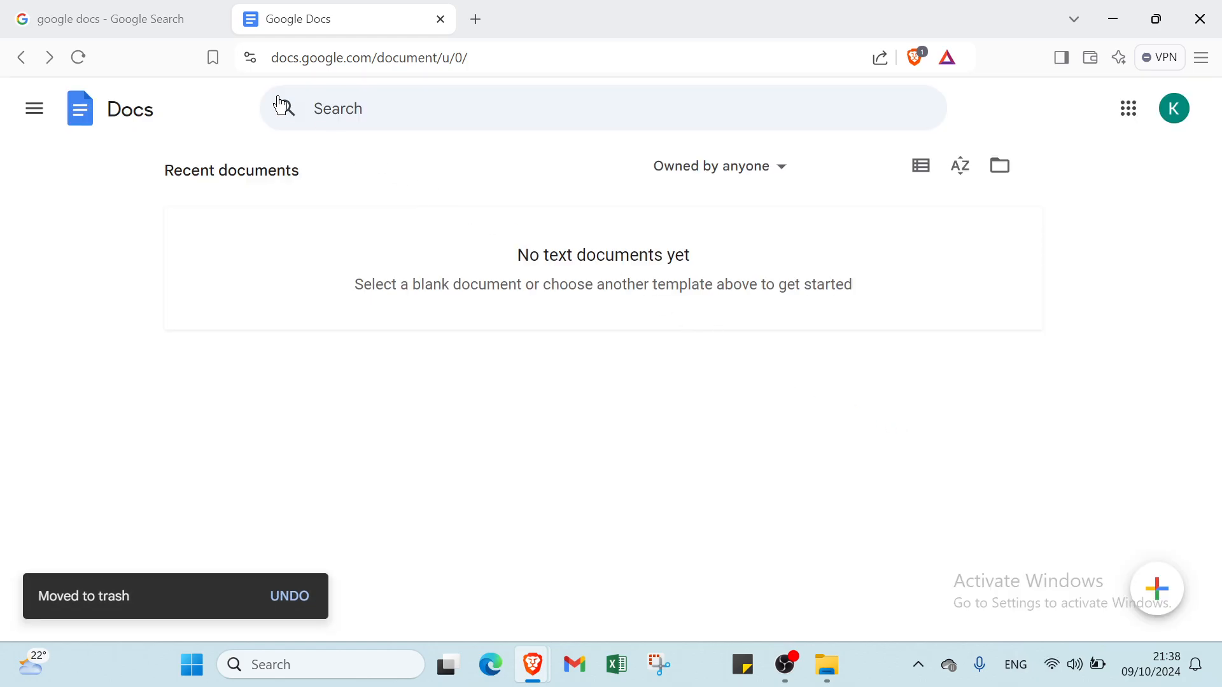